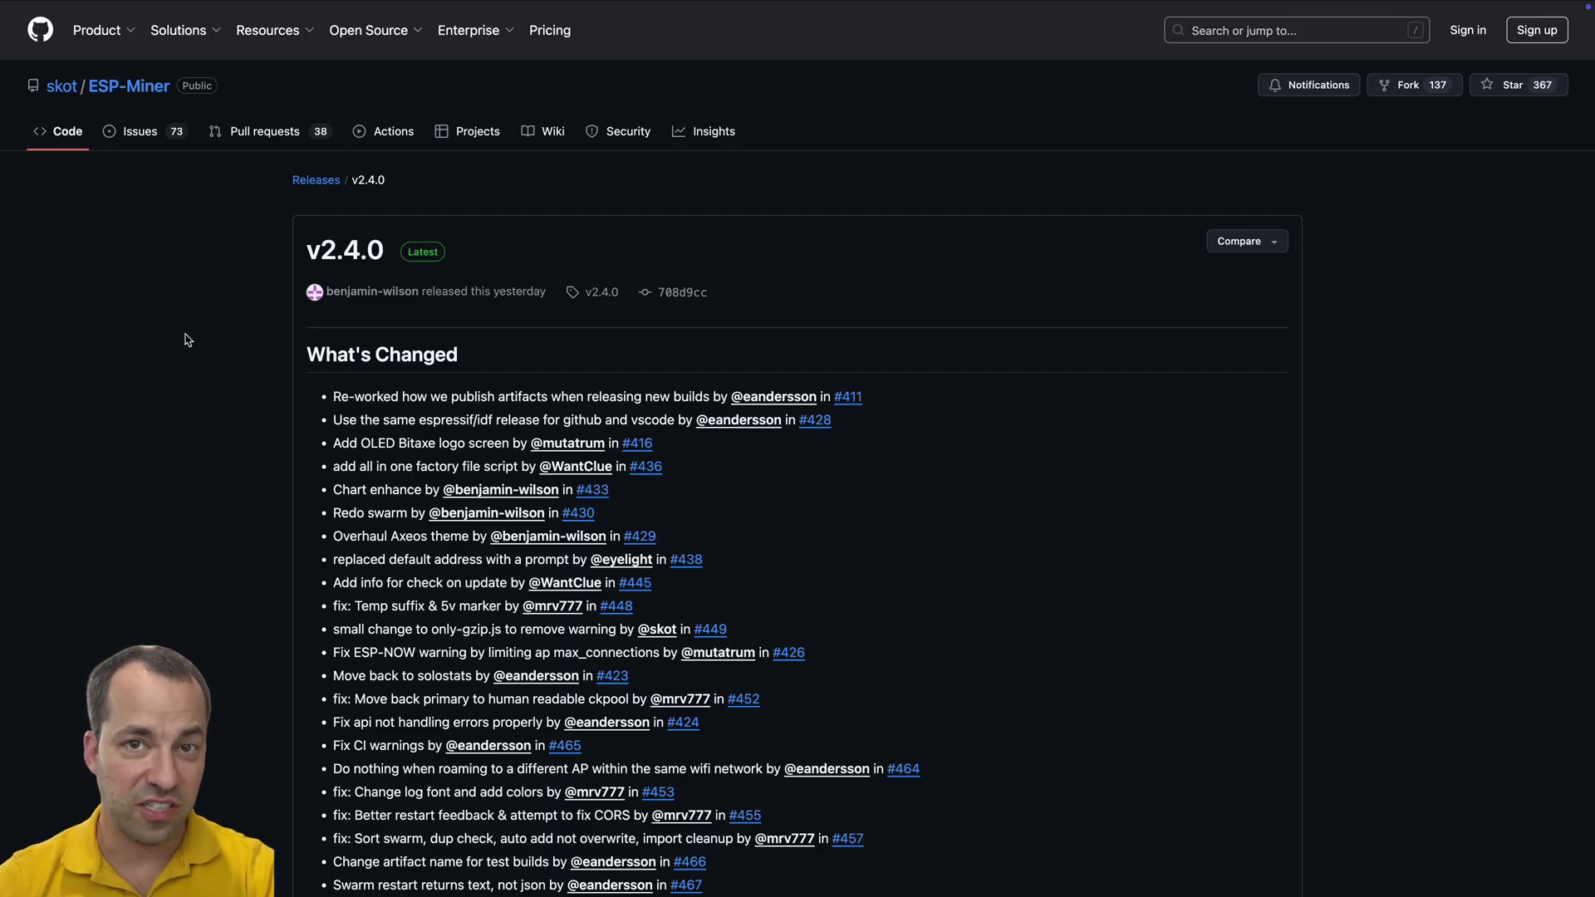
Step: Read through the What's Changed list of the ESP-Miner v2.4.0 release notes on GitHub
{"action": "scroll", "coordinate": [200, 383], "scroll_direction": "down", "scroll_amount": 3}
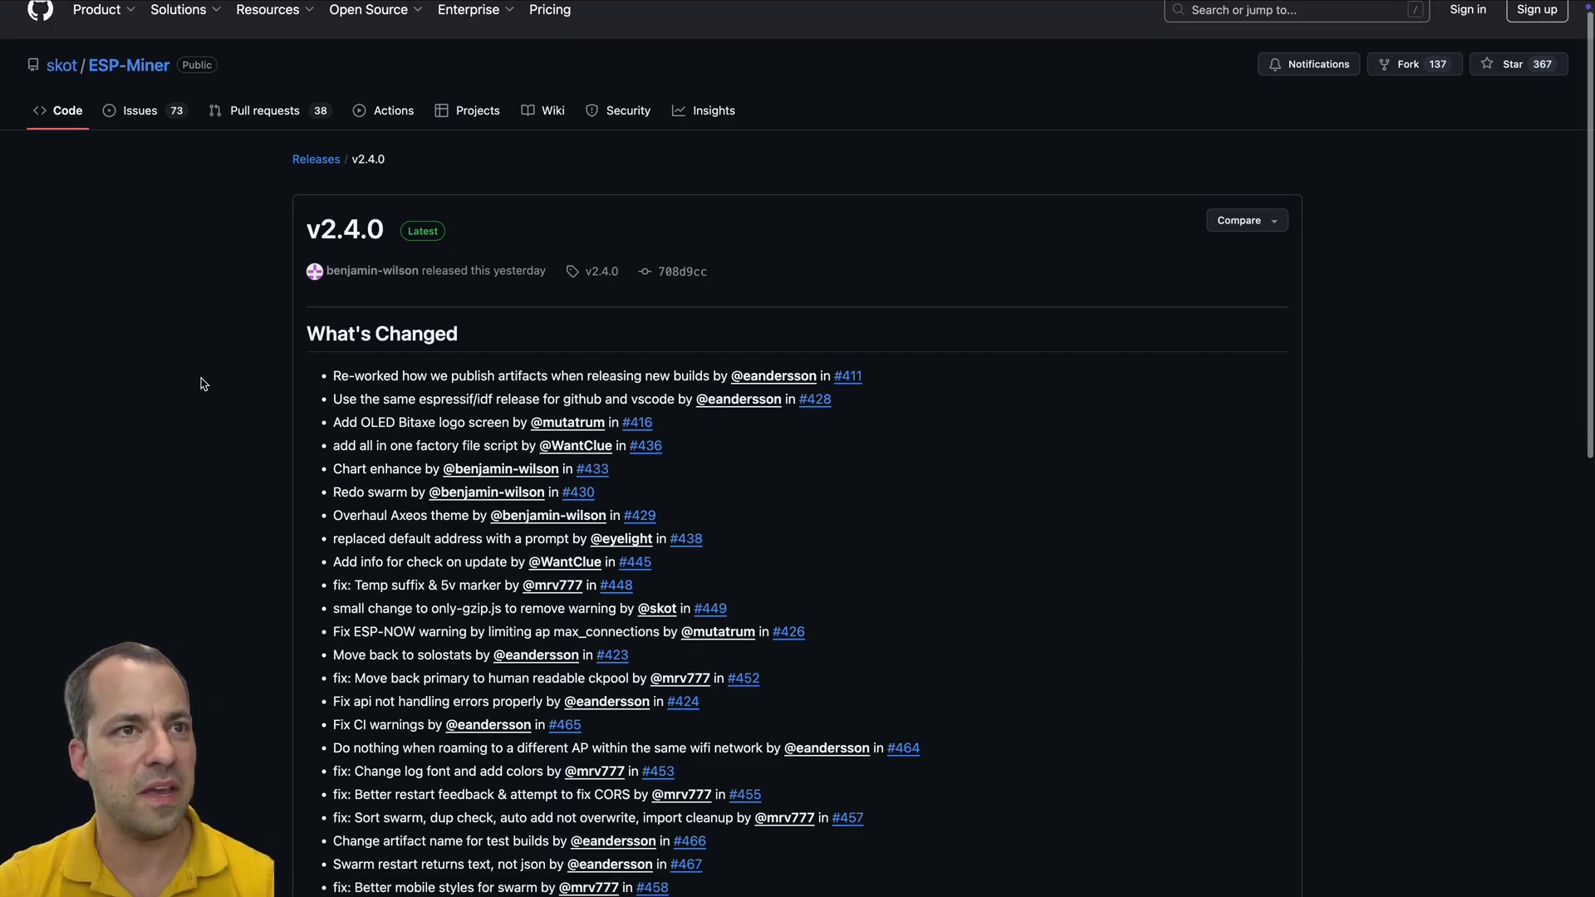
{"action": "scroll", "coordinate": [200, 384], "scroll_direction": "down", "scroll_amount": 4}
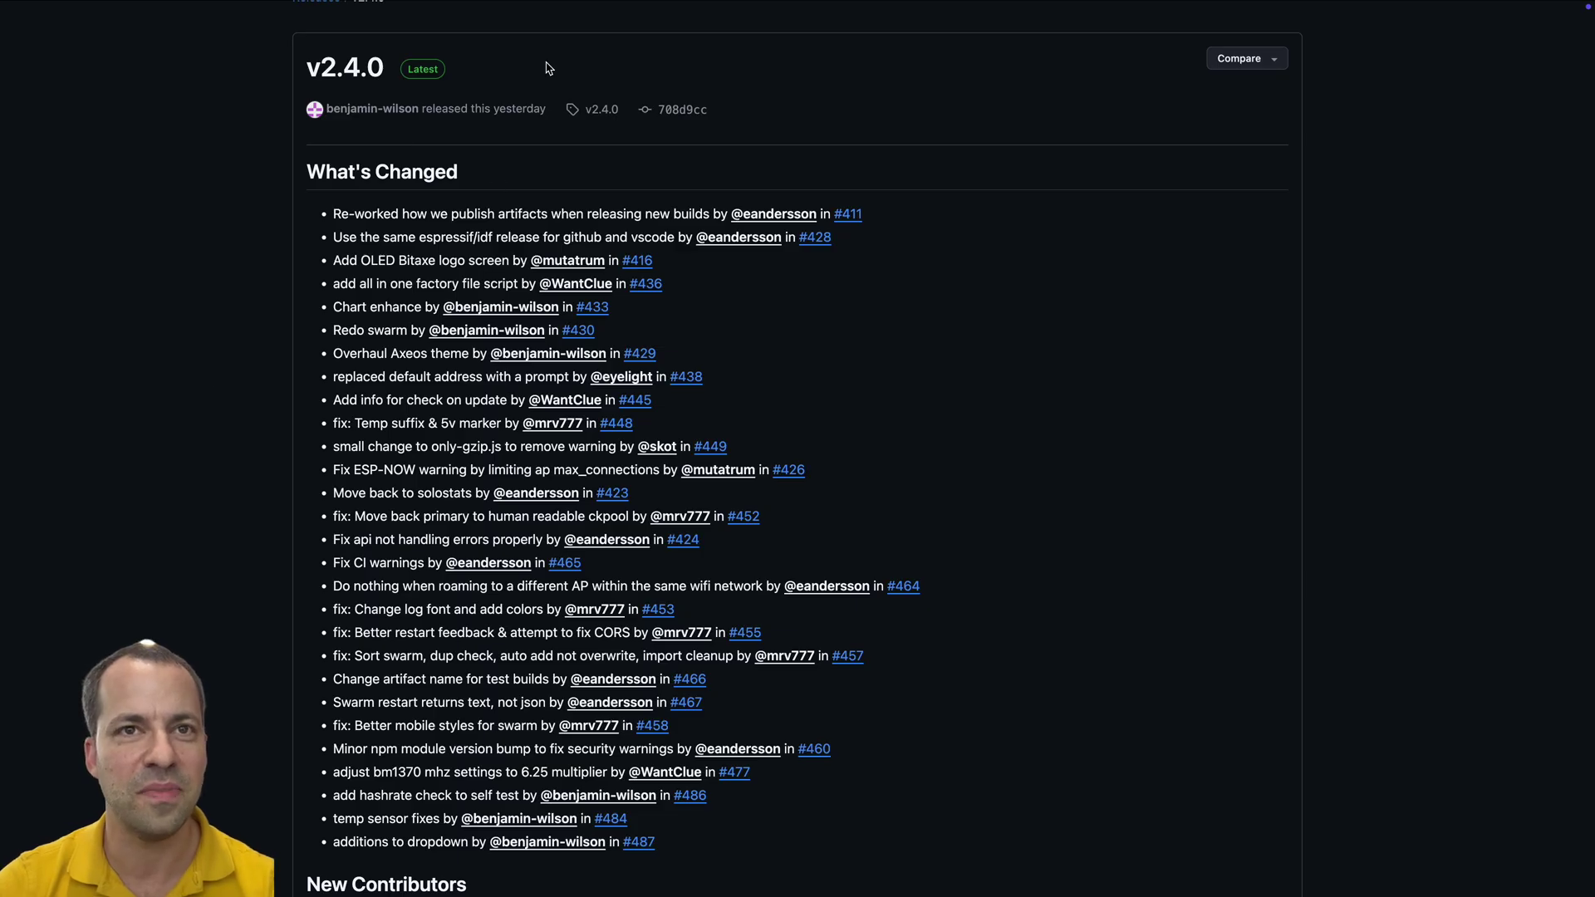
Step: Compare the AxeOS dashboards of the miners at 192.168.1.58 and 192.168.1.57, ending on the 192.168.1.58 dashboard
{"action": "mouse_move", "coordinate": [586, 5]}
{"action": "left_click", "coordinate": [593, 38]}
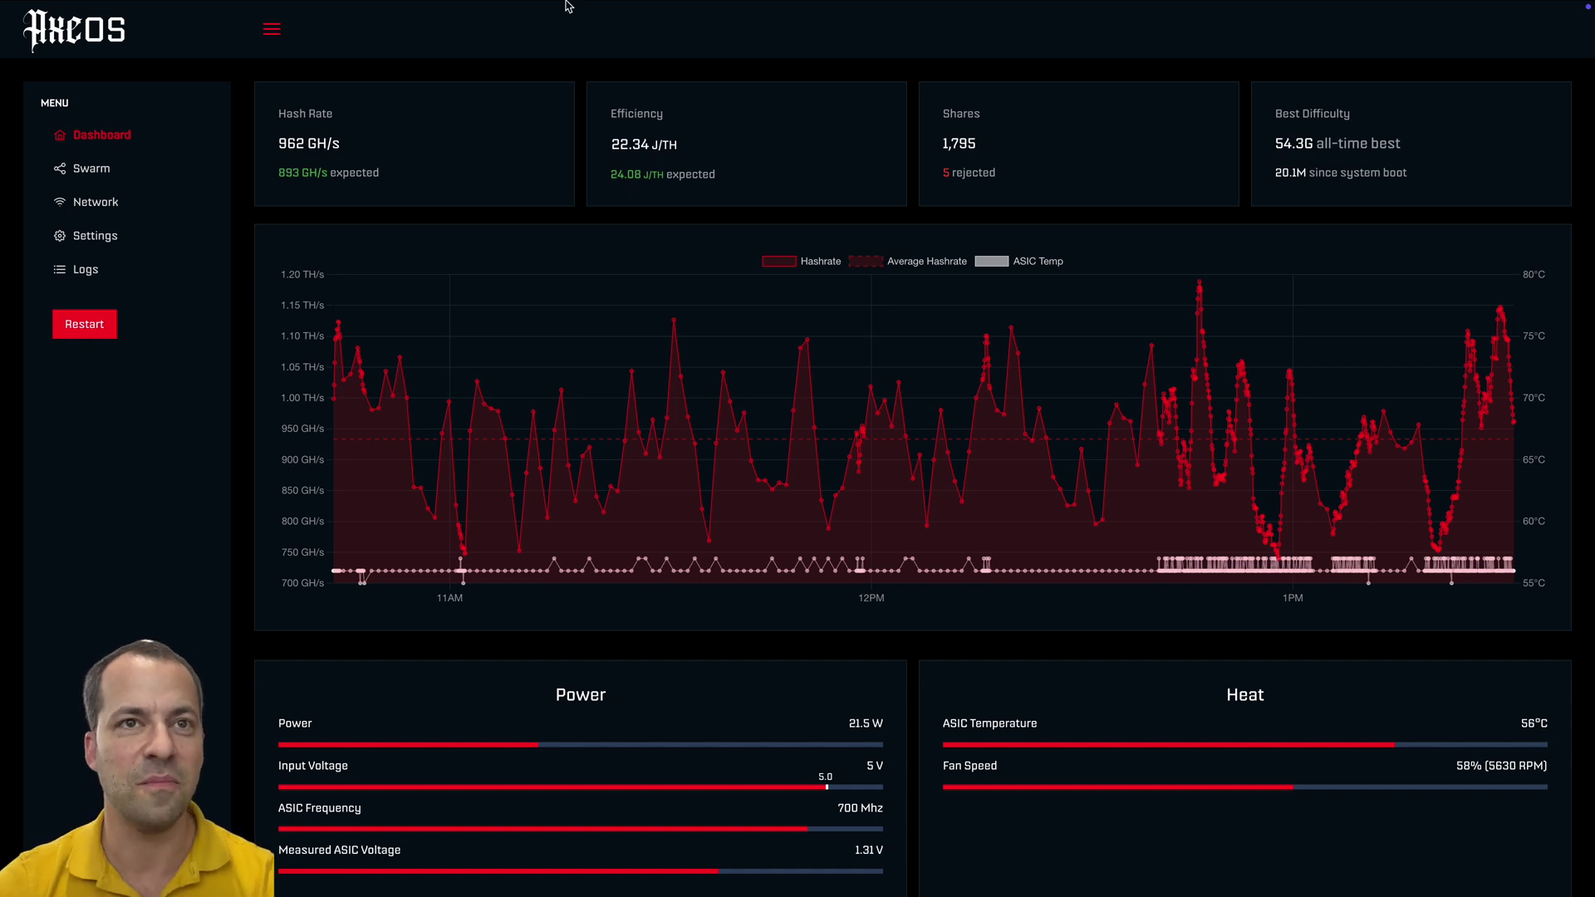
{"action": "mouse_move", "coordinate": [449, 4]}
{"action": "left_click", "coordinate": [445, 37]}
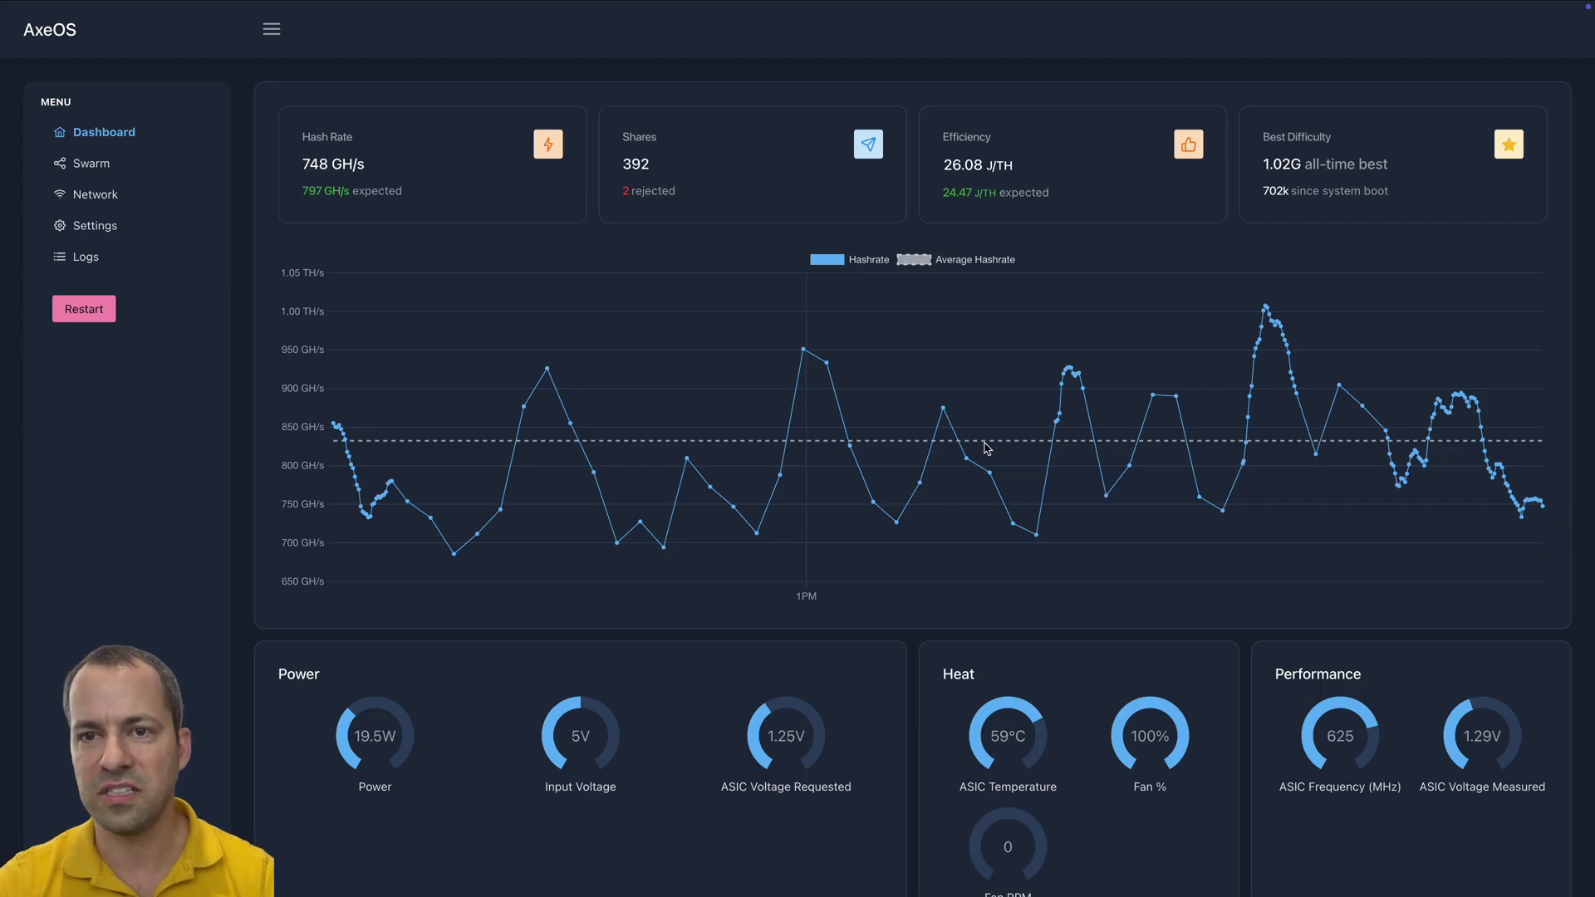
{"action": "mouse_move", "coordinate": [990, 448]}
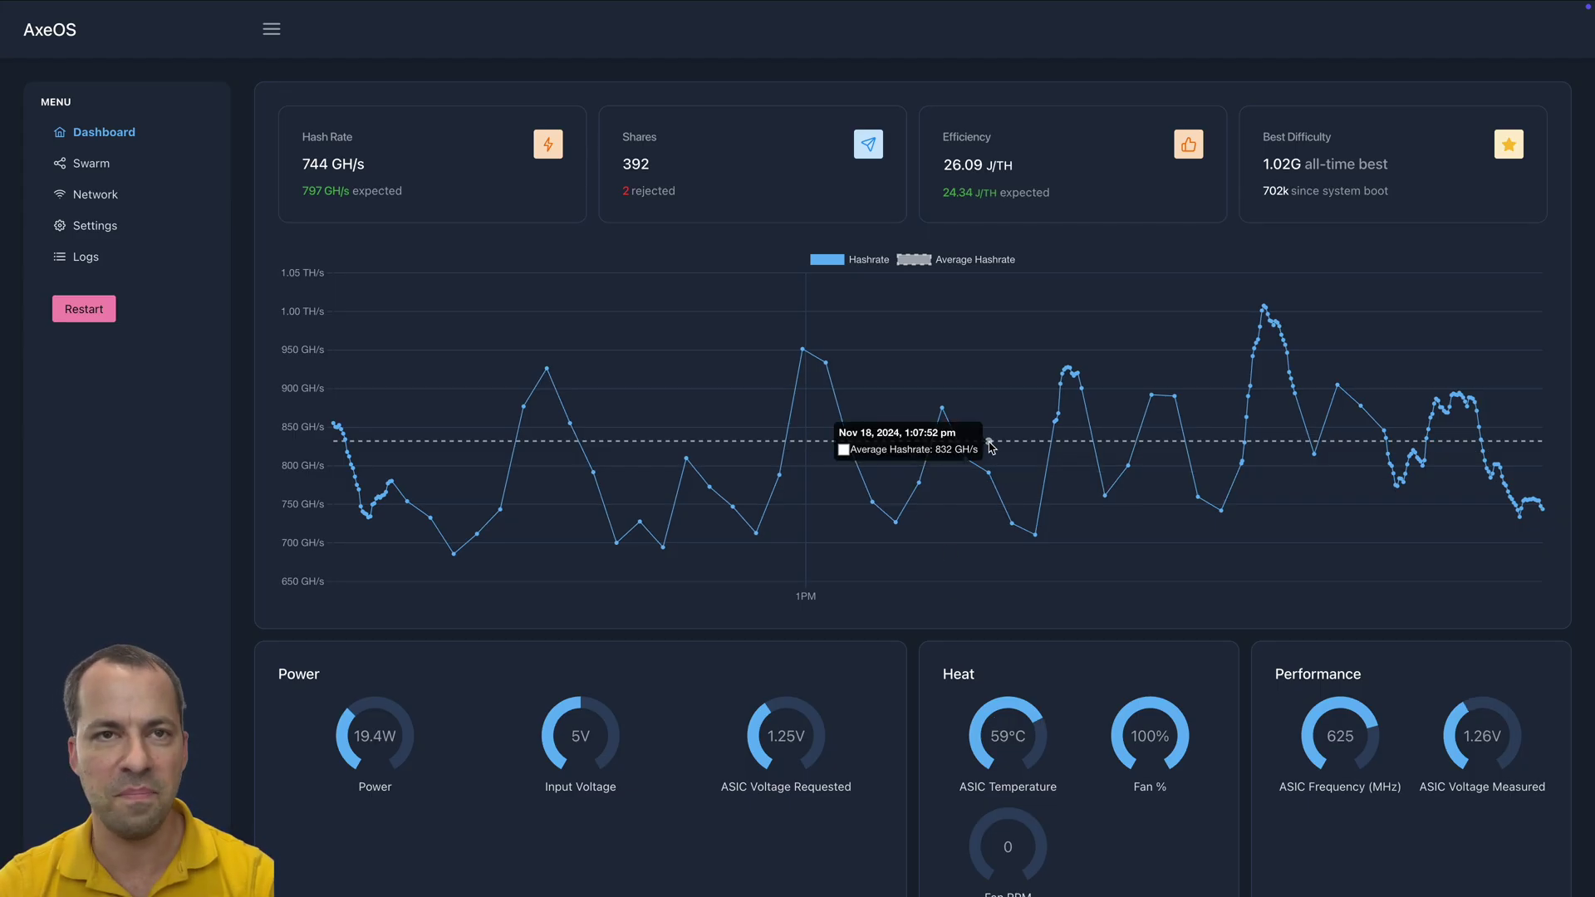
{"action": "mouse_move", "coordinate": [465, 4]}
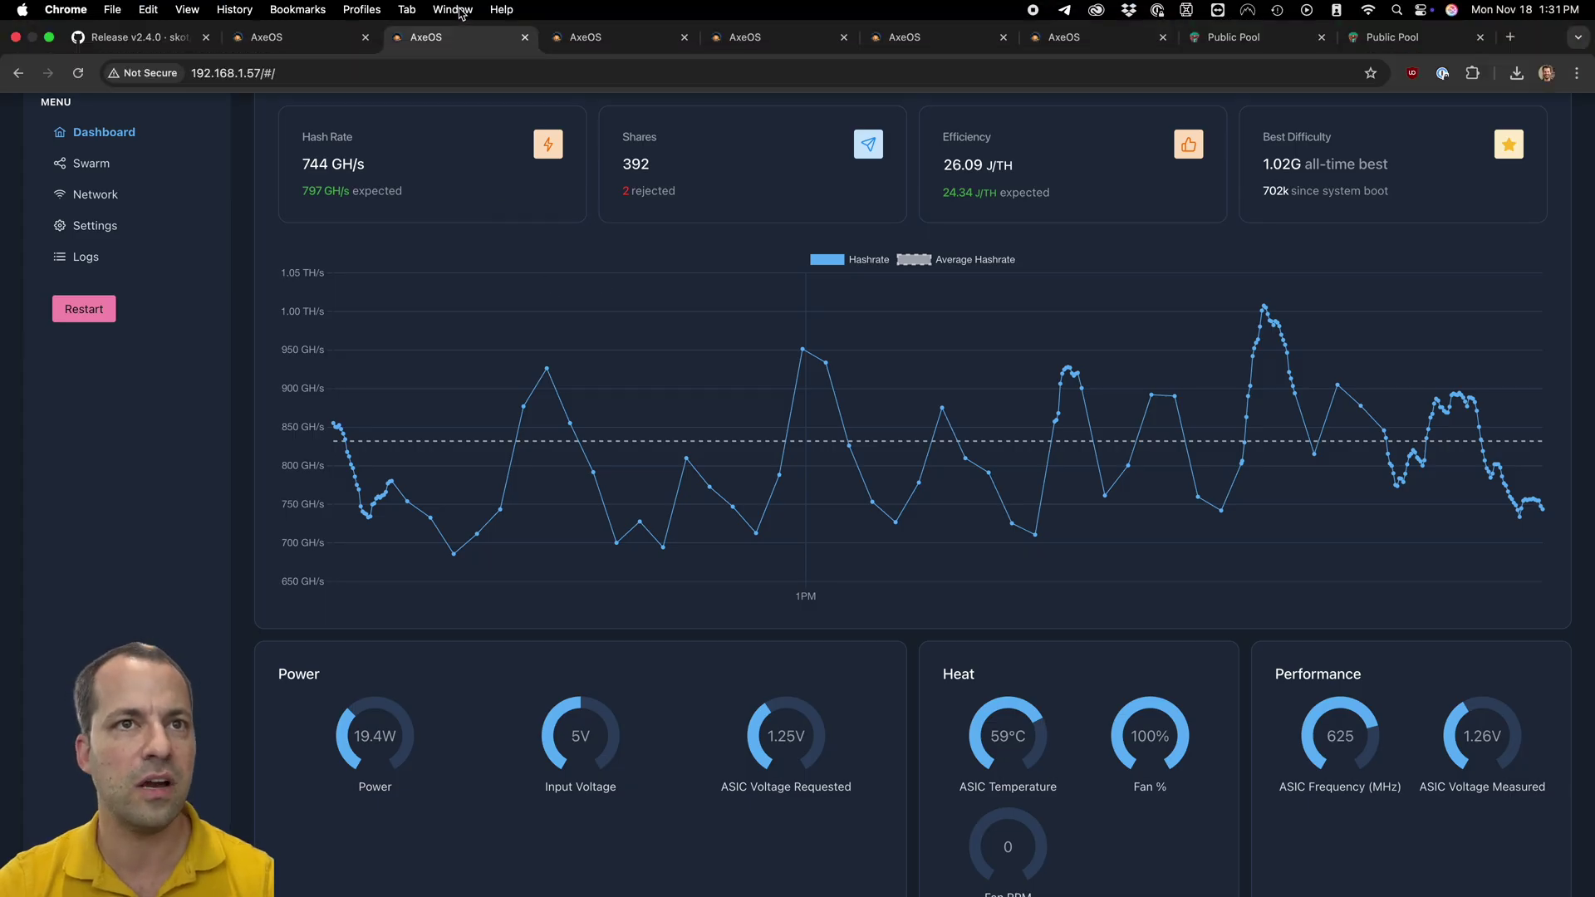
{"action": "left_click", "coordinate": [623, 41]}
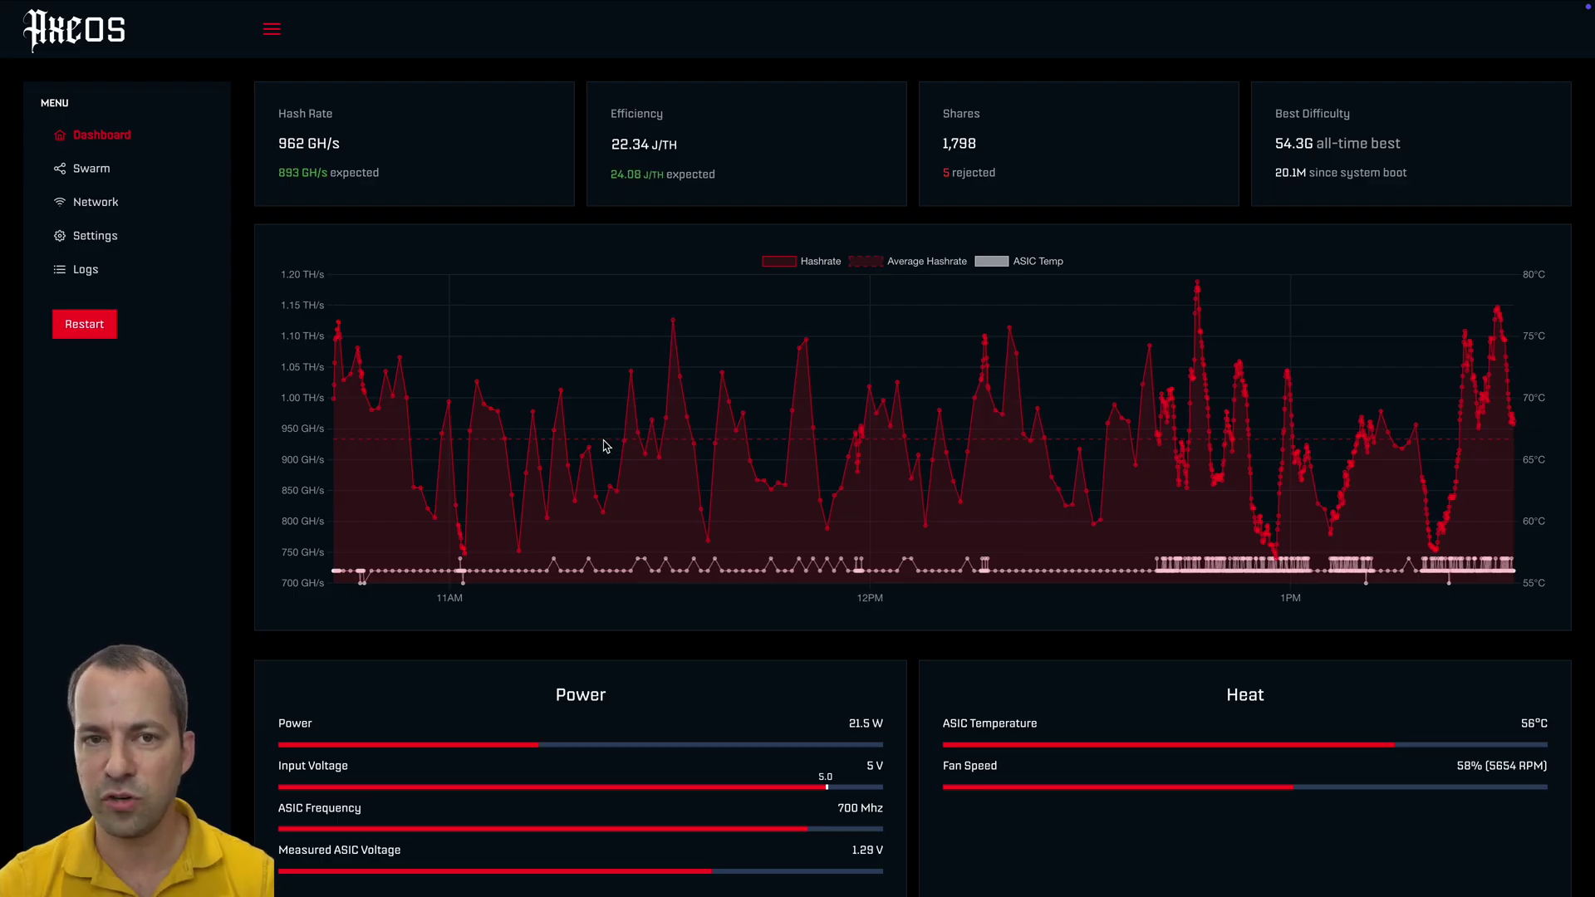
Step: Examine the ASIC temperature curve in the hashrate chart and the Heat readings on the dashboard
{"action": "mouse_move", "coordinate": [1311, 573]}
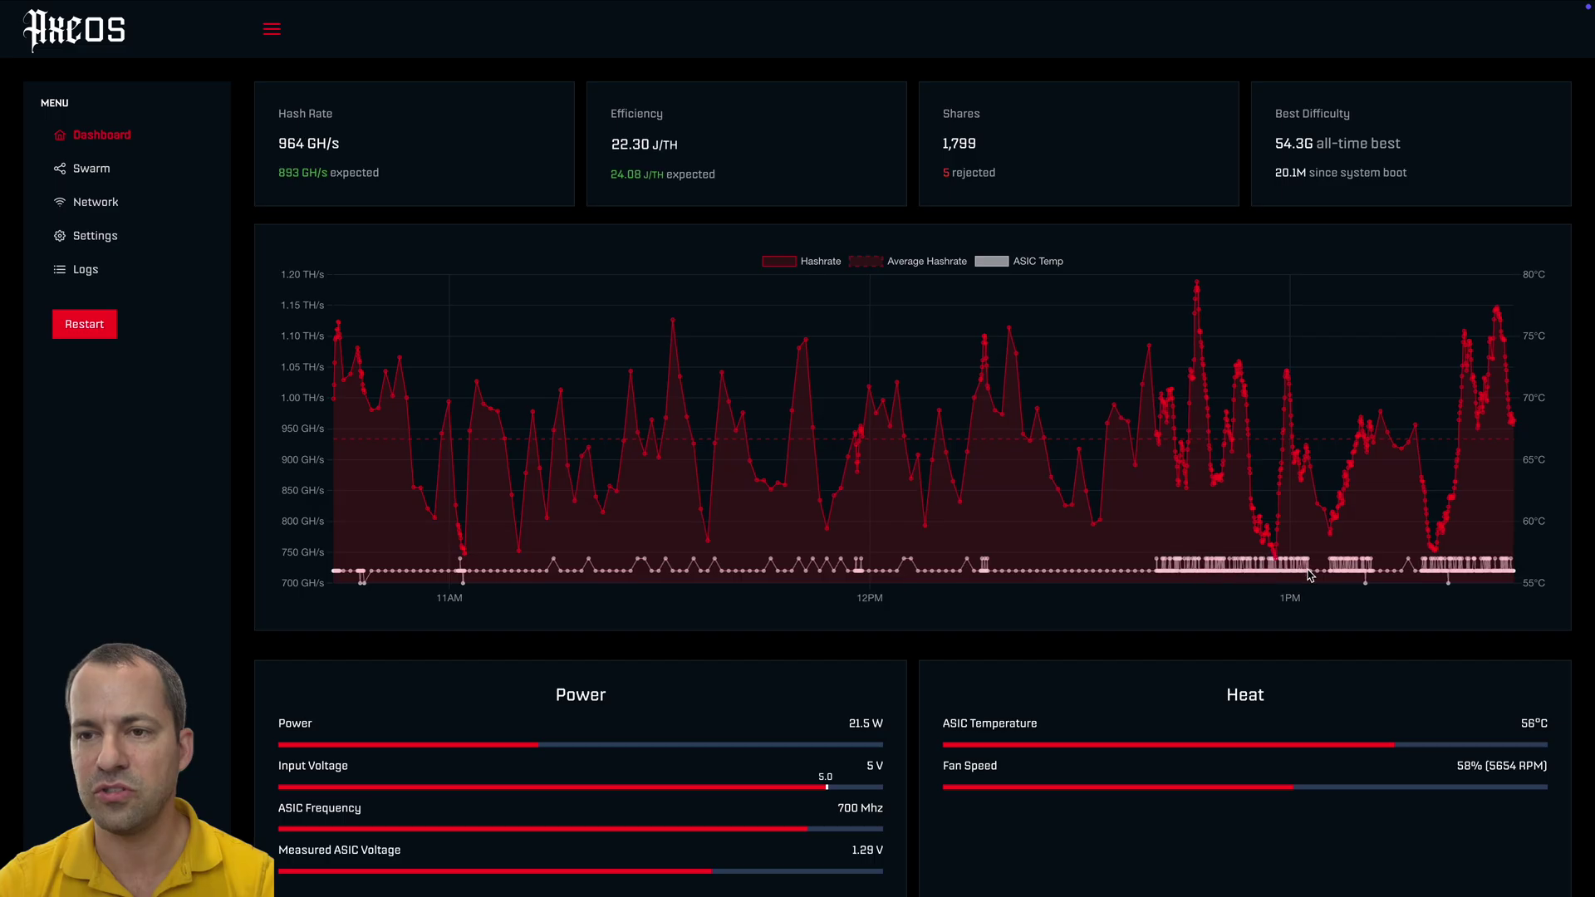
{"action": "scroll", "coordinate": [983, 577], "scroll_direction": "down", "scroll_amount": 1}
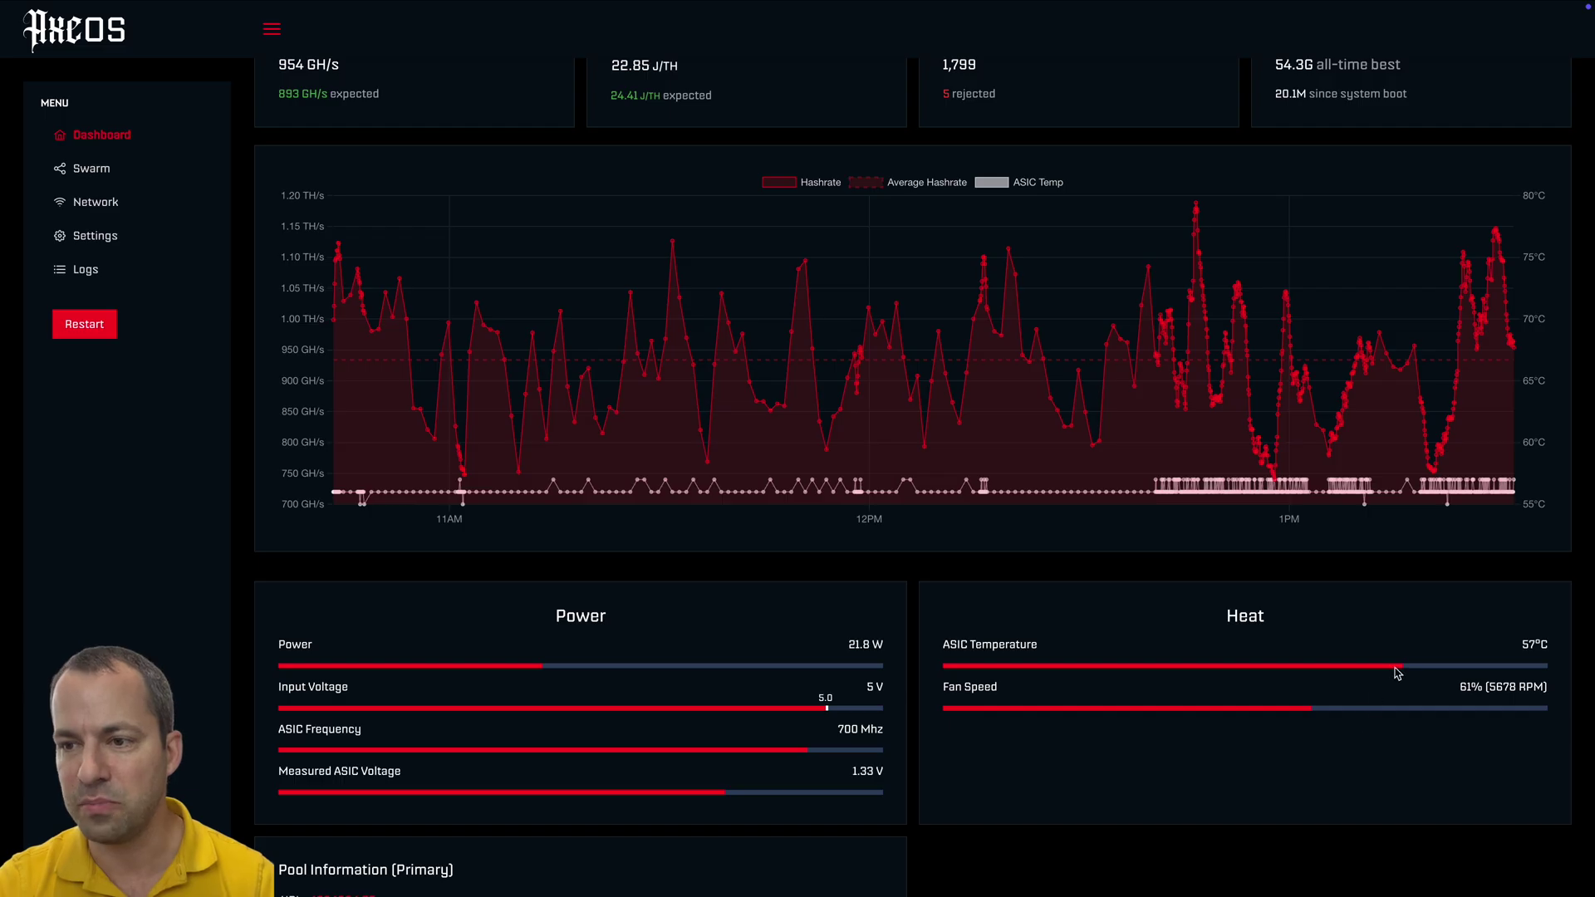
{"action": "scroll", "coordinate": [1020, 700], "scroll_direction": "up", "scroll_amount": 2}
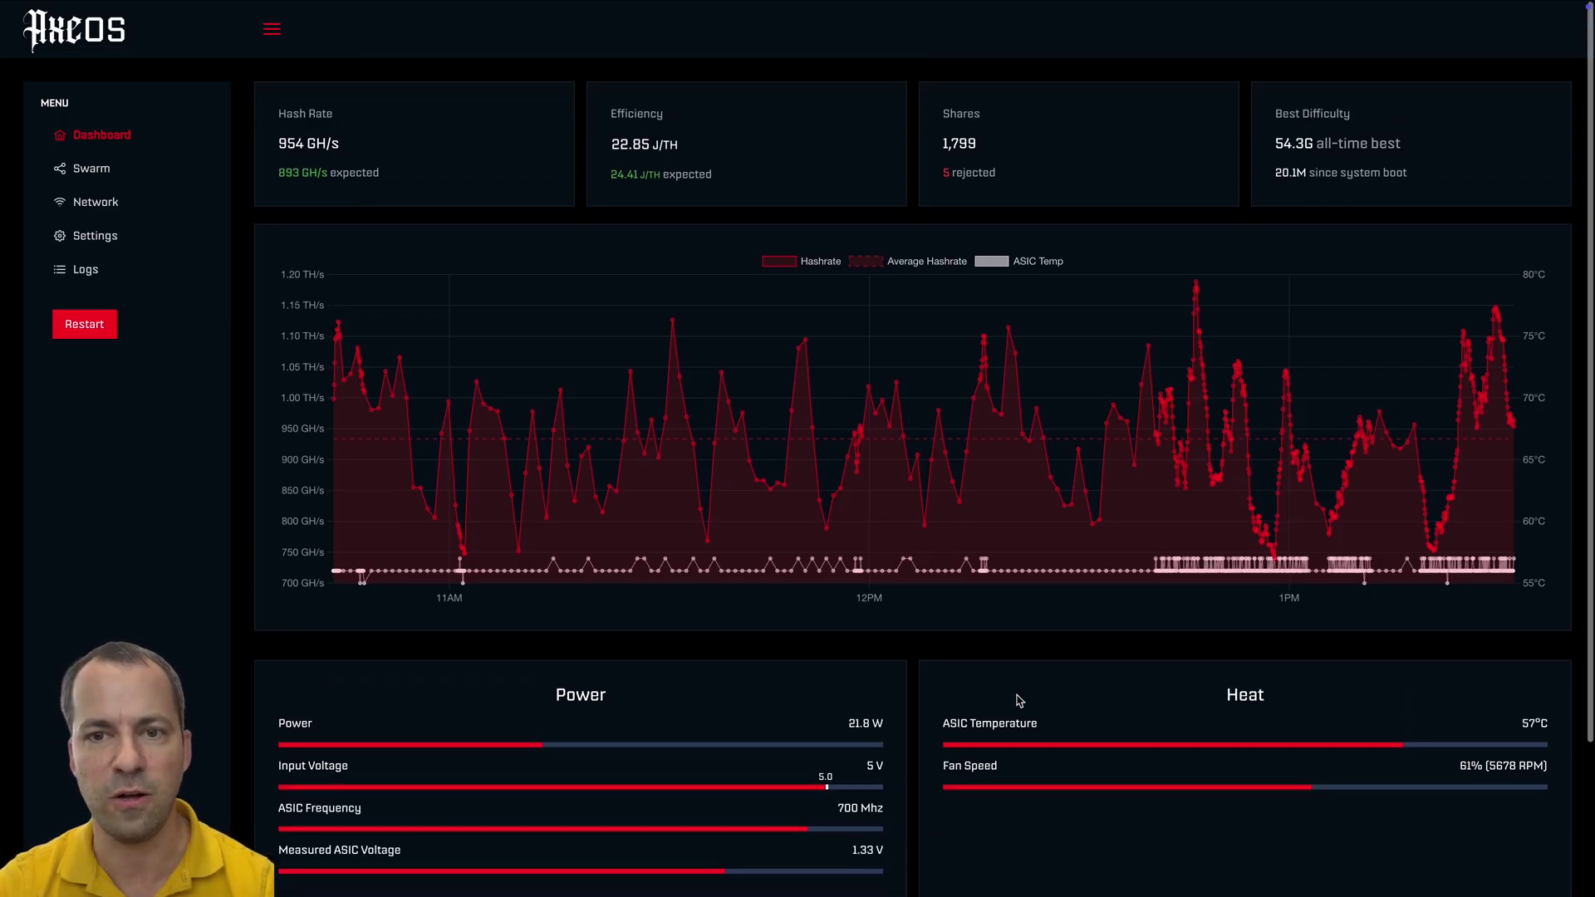
Step: Open the Swarm page and run an automatic scan for miners on the network
{"action": "left_click", "coordinate": [92, 171]}
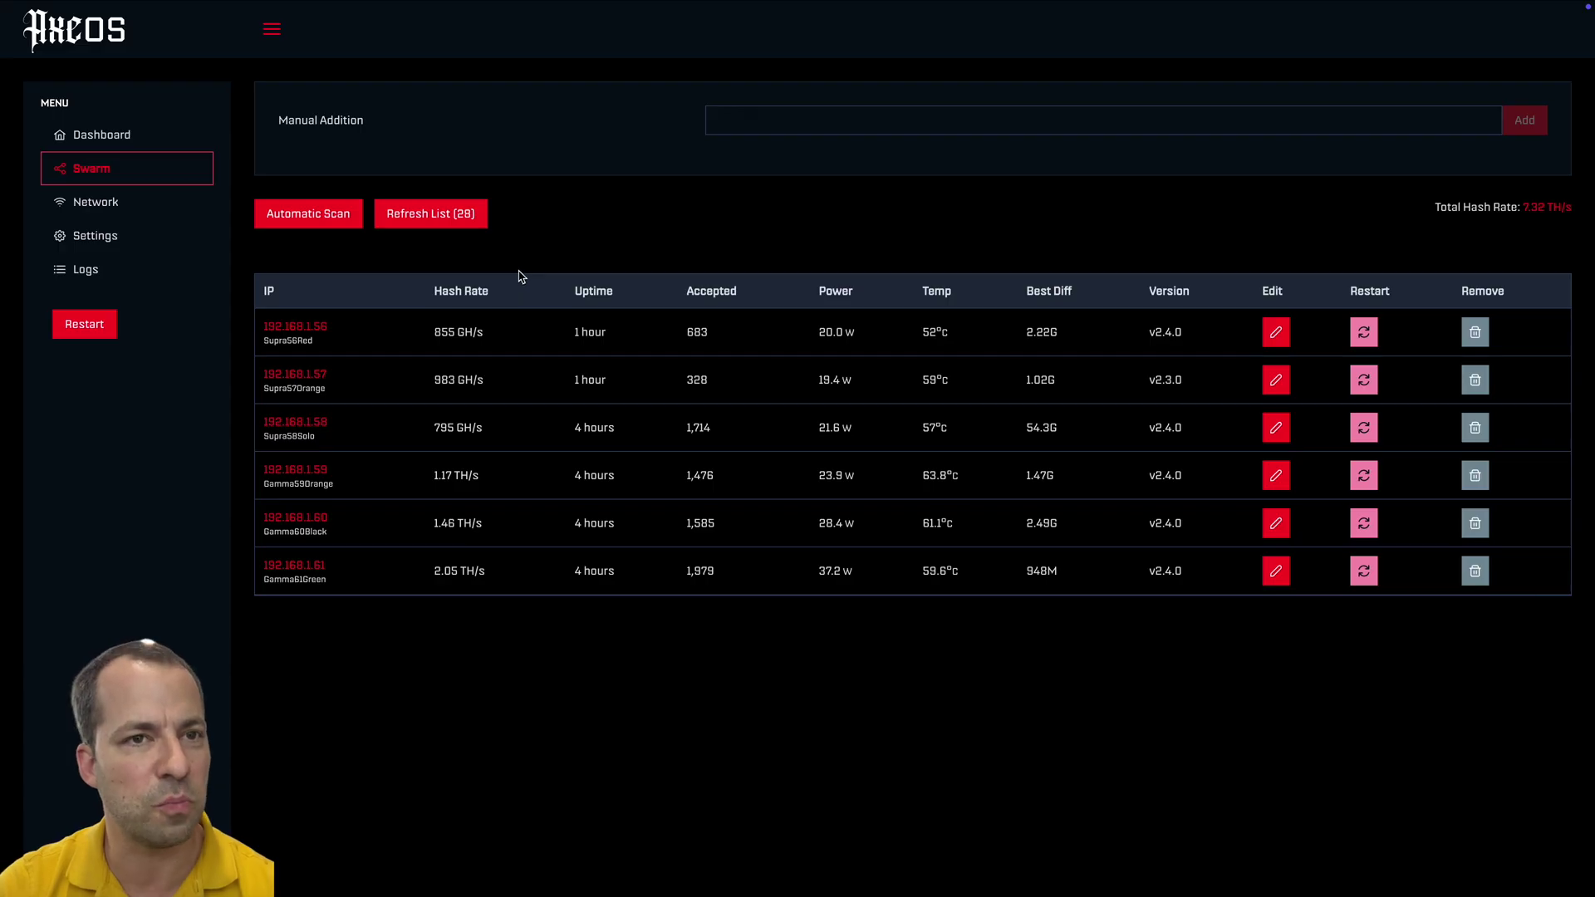
{"action": "left_click", "coordinate": [302, 221]}
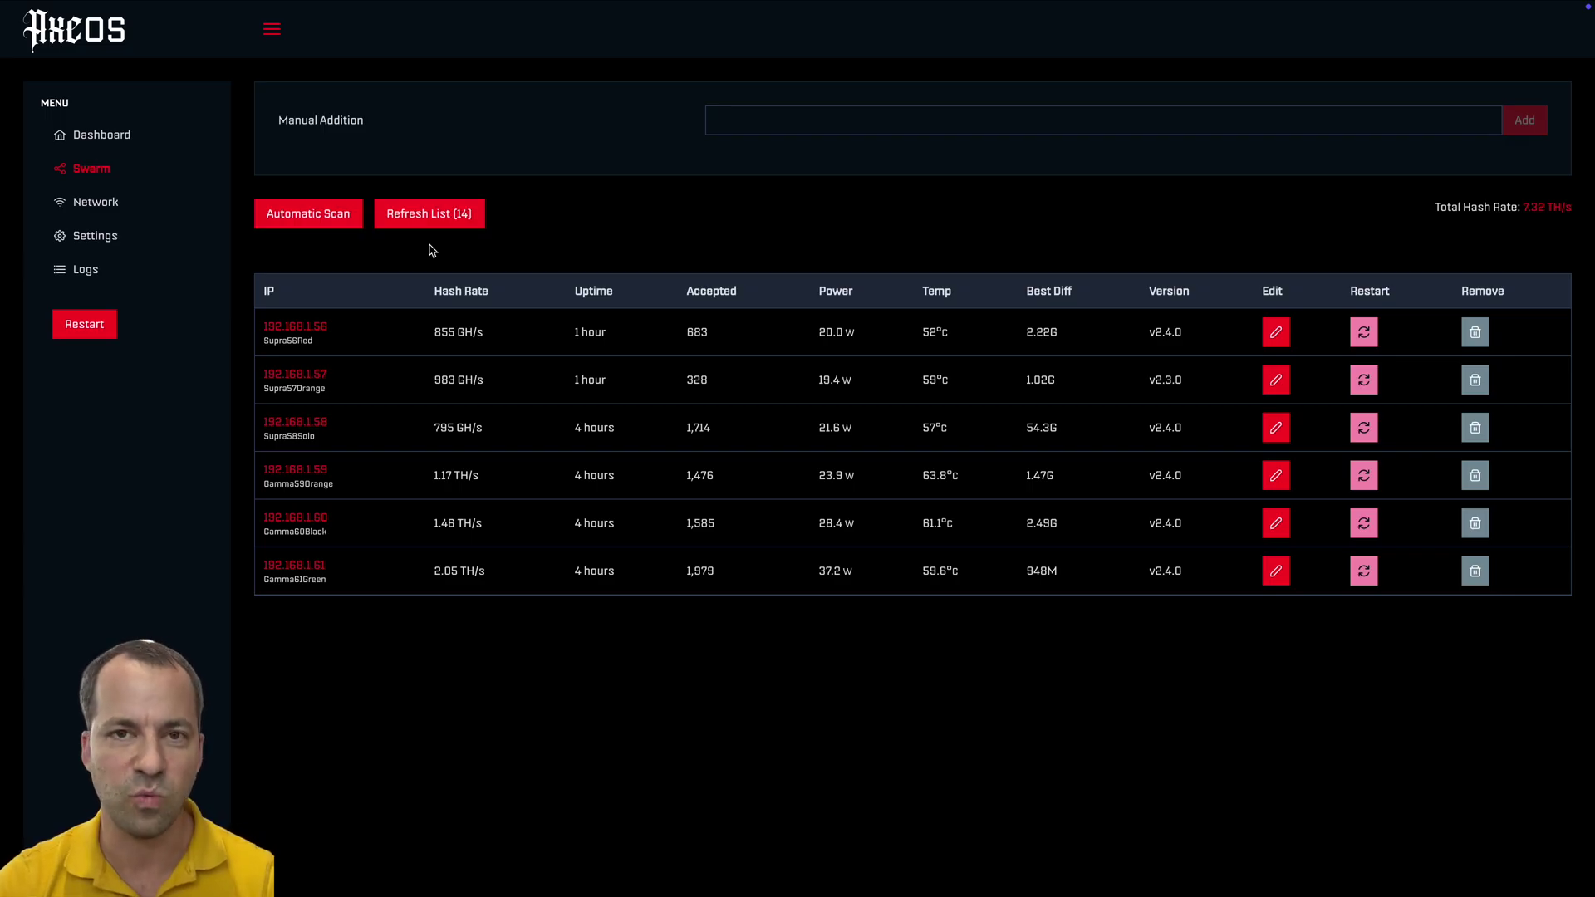
Step: Open the Swarm page of the miner at 192.168.1.57, look through its device list and refresh it
{"action": "left_click", "coordinate": [440, 37]}
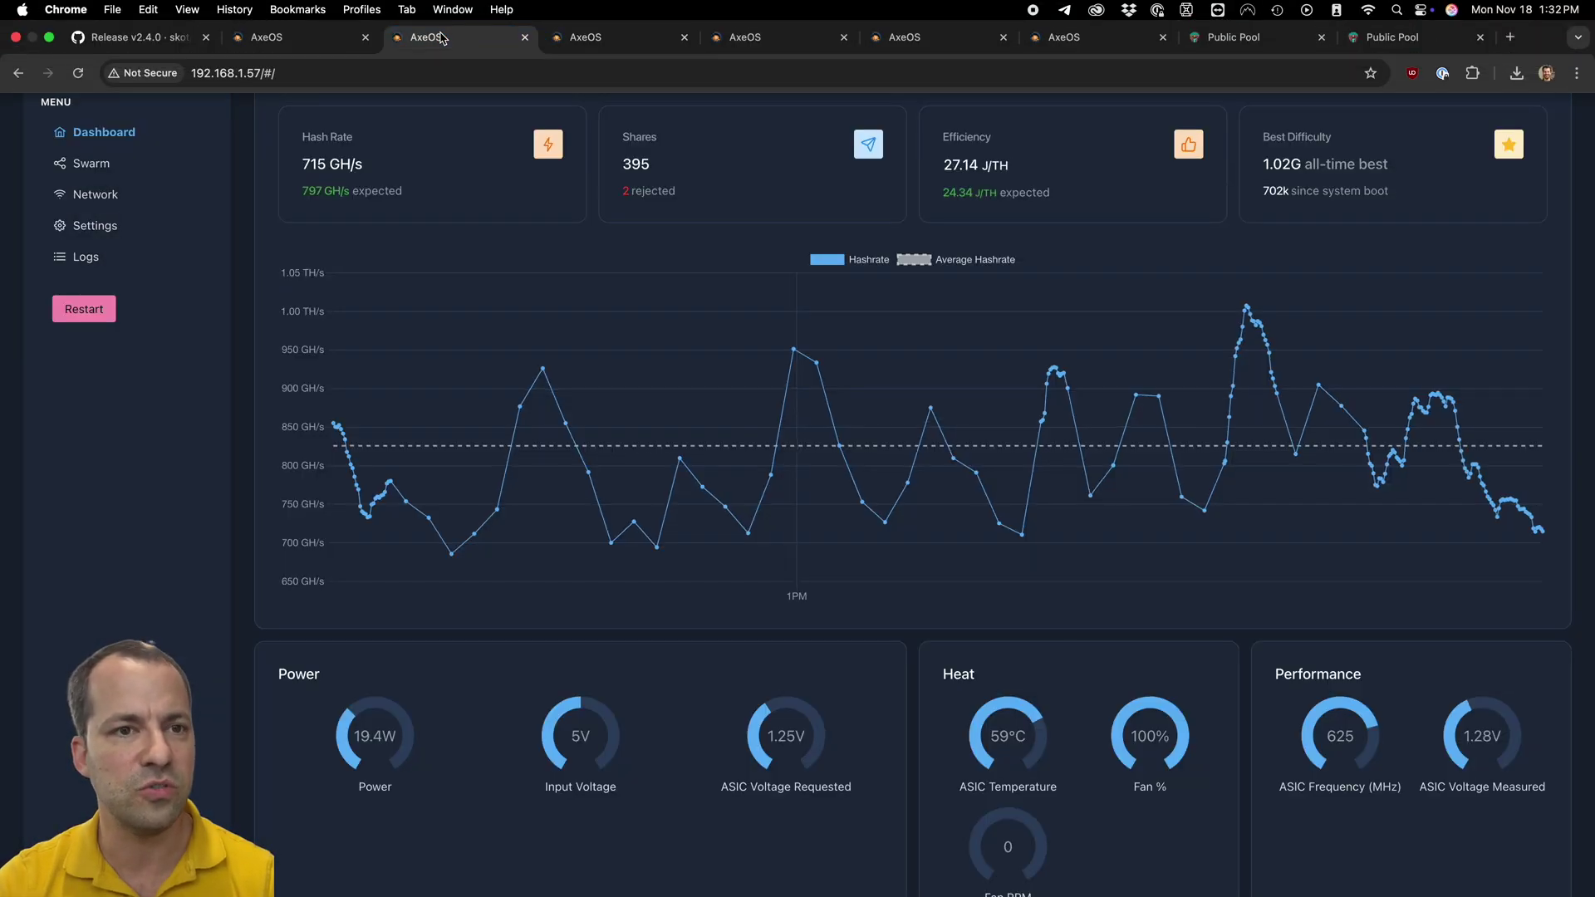
{"action": "left_click", "coordinate": [86, 164]}
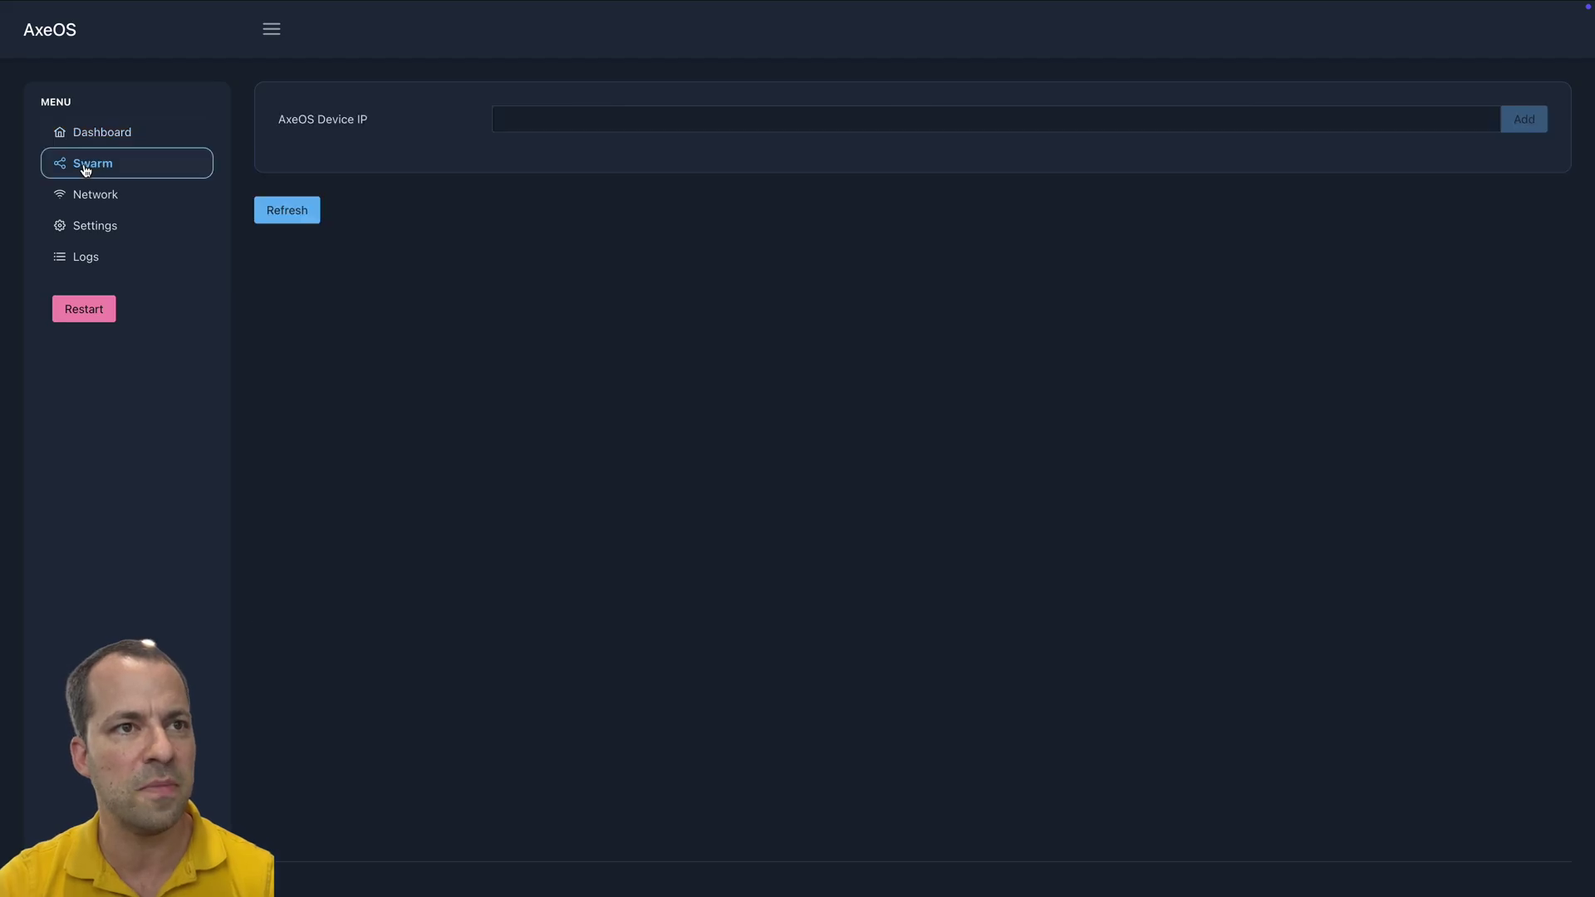
{"action": "scroll", "coordinate": [247, 424], "scroll_direction": "down", "scroll_amount": 1}
{"action": "scroll", "coordinate": [247, 426], "scroll_direction": "down", "scroll_amount": 1}
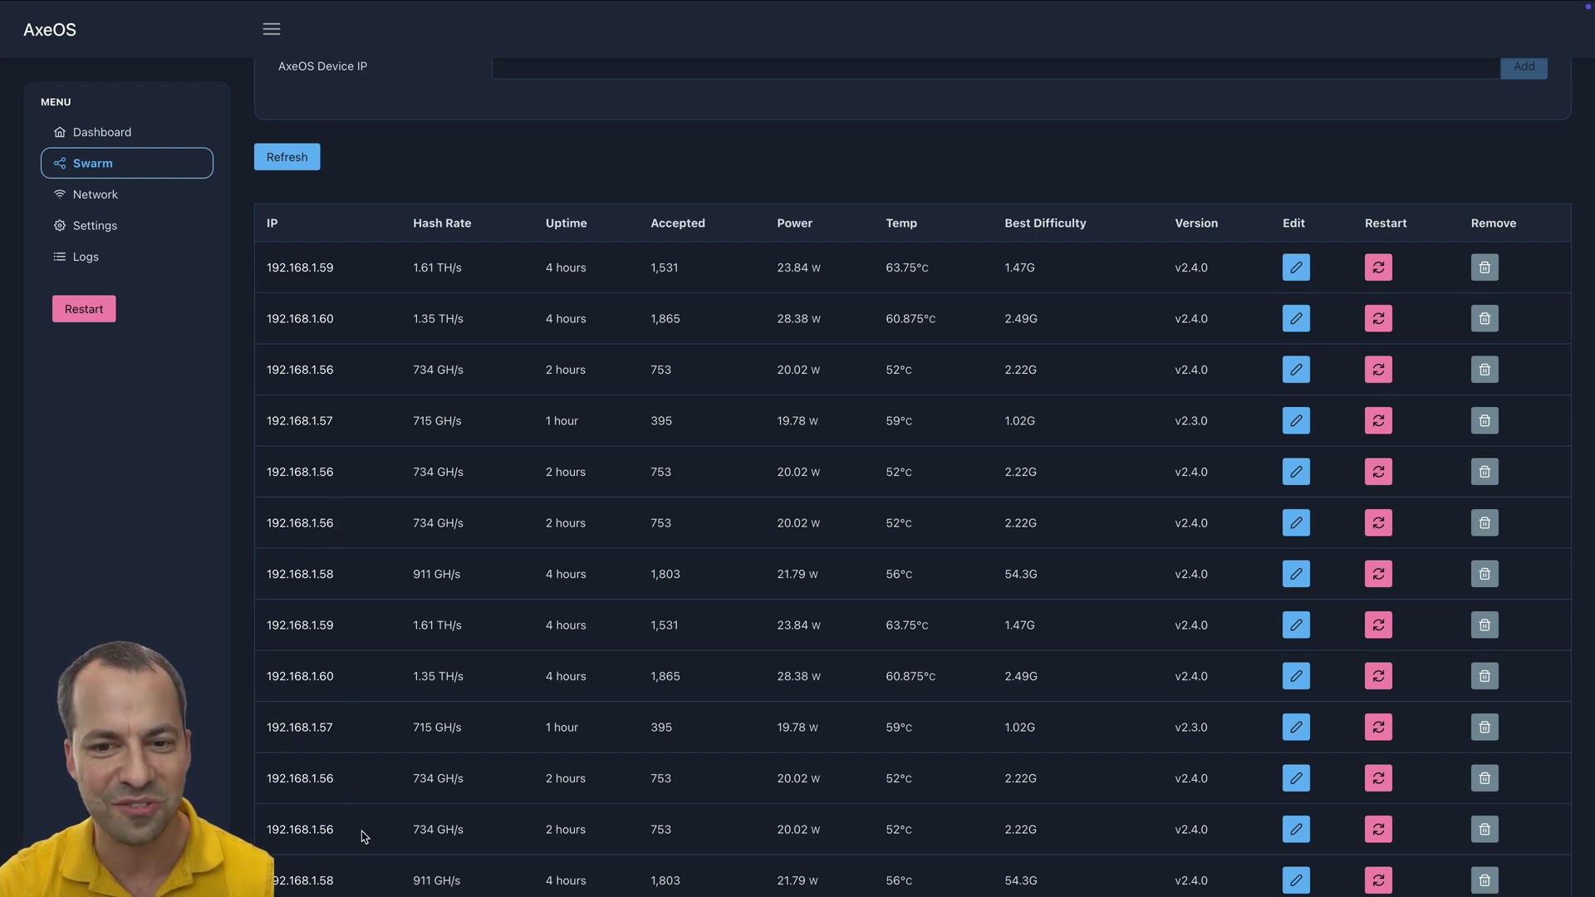
{"action": "scroll", "coordinate": [374, 690], "scroll_direction": "down", "scroll_amount": 3}
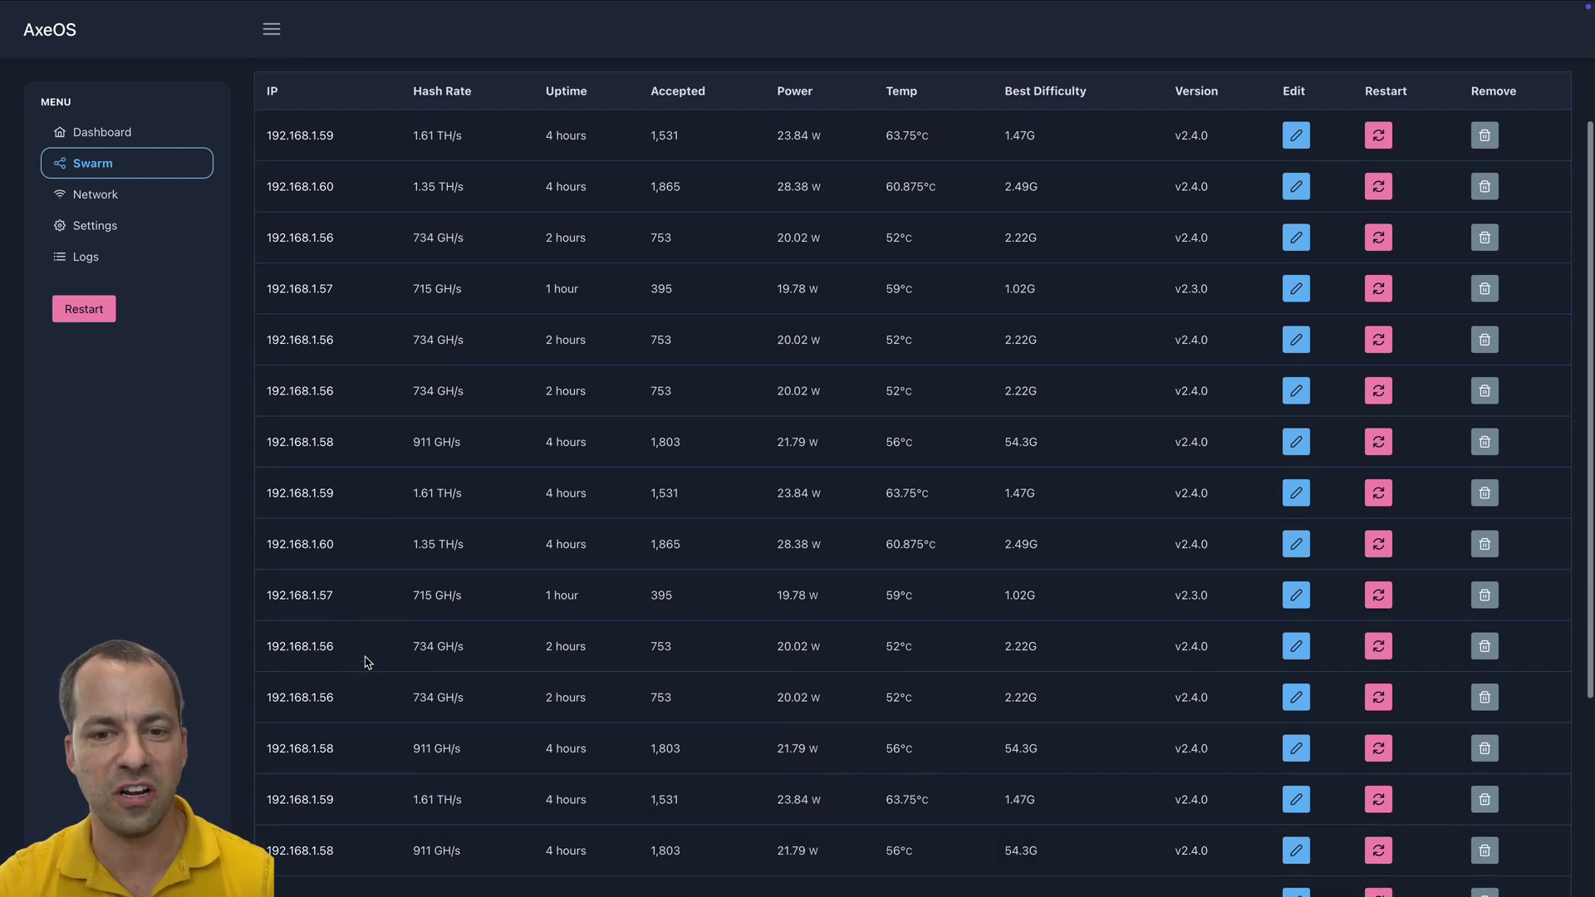
{"action": "scroll", "coordinate": [367, 662], "scroll_direction": "down", "scroll_amount": 3}
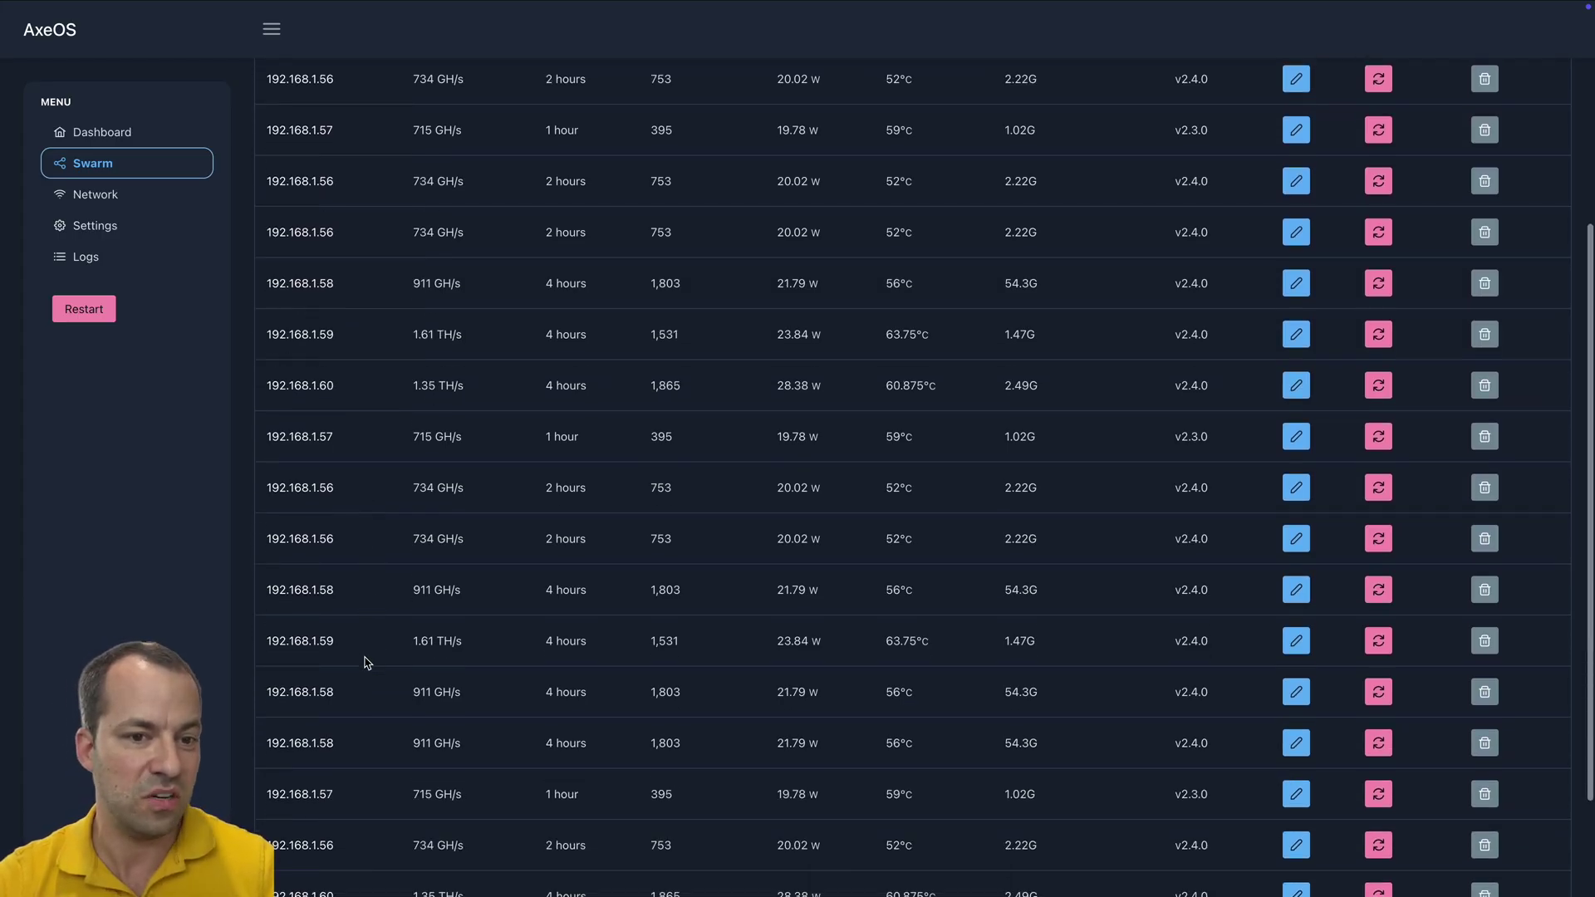
{"action": "scroll", "coordinate": [367, 662], "scroll_direction": "up", "scroll_amount": 9}
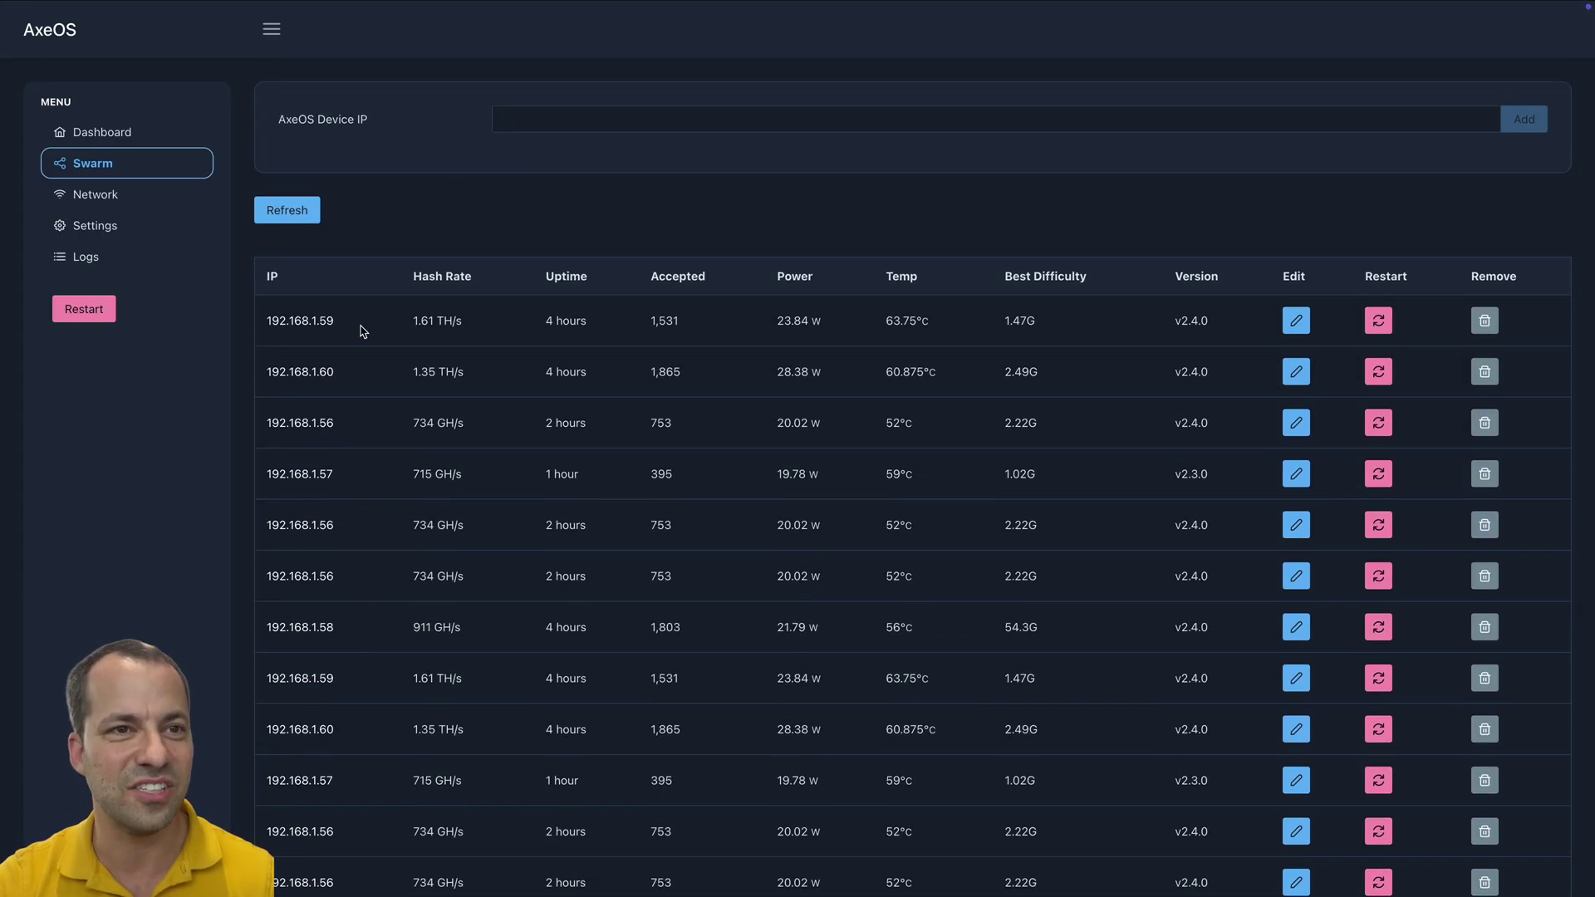
{"action": "left_click", "coordinate": [288, 219]}
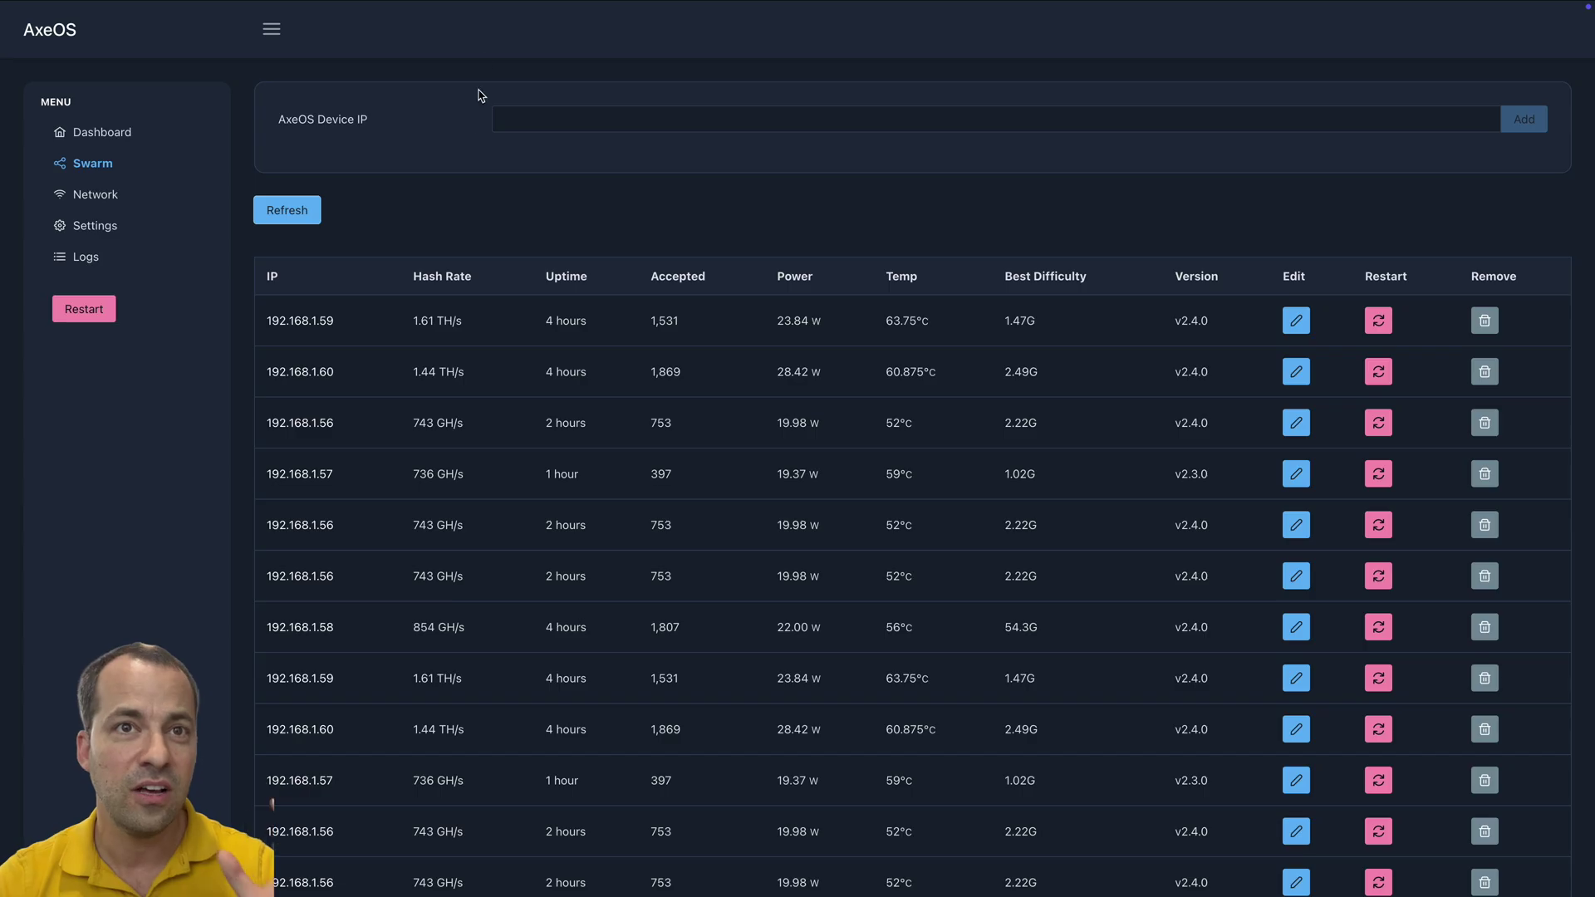
Step: Return to the v2.4.0 release notes and examine the temp sensor fixes and bm1370 MHz settings entries
{"action": "mouse_move", "coordinate": [501, 5]}
{"action": "left_click", "coordinate": [598, 41]}
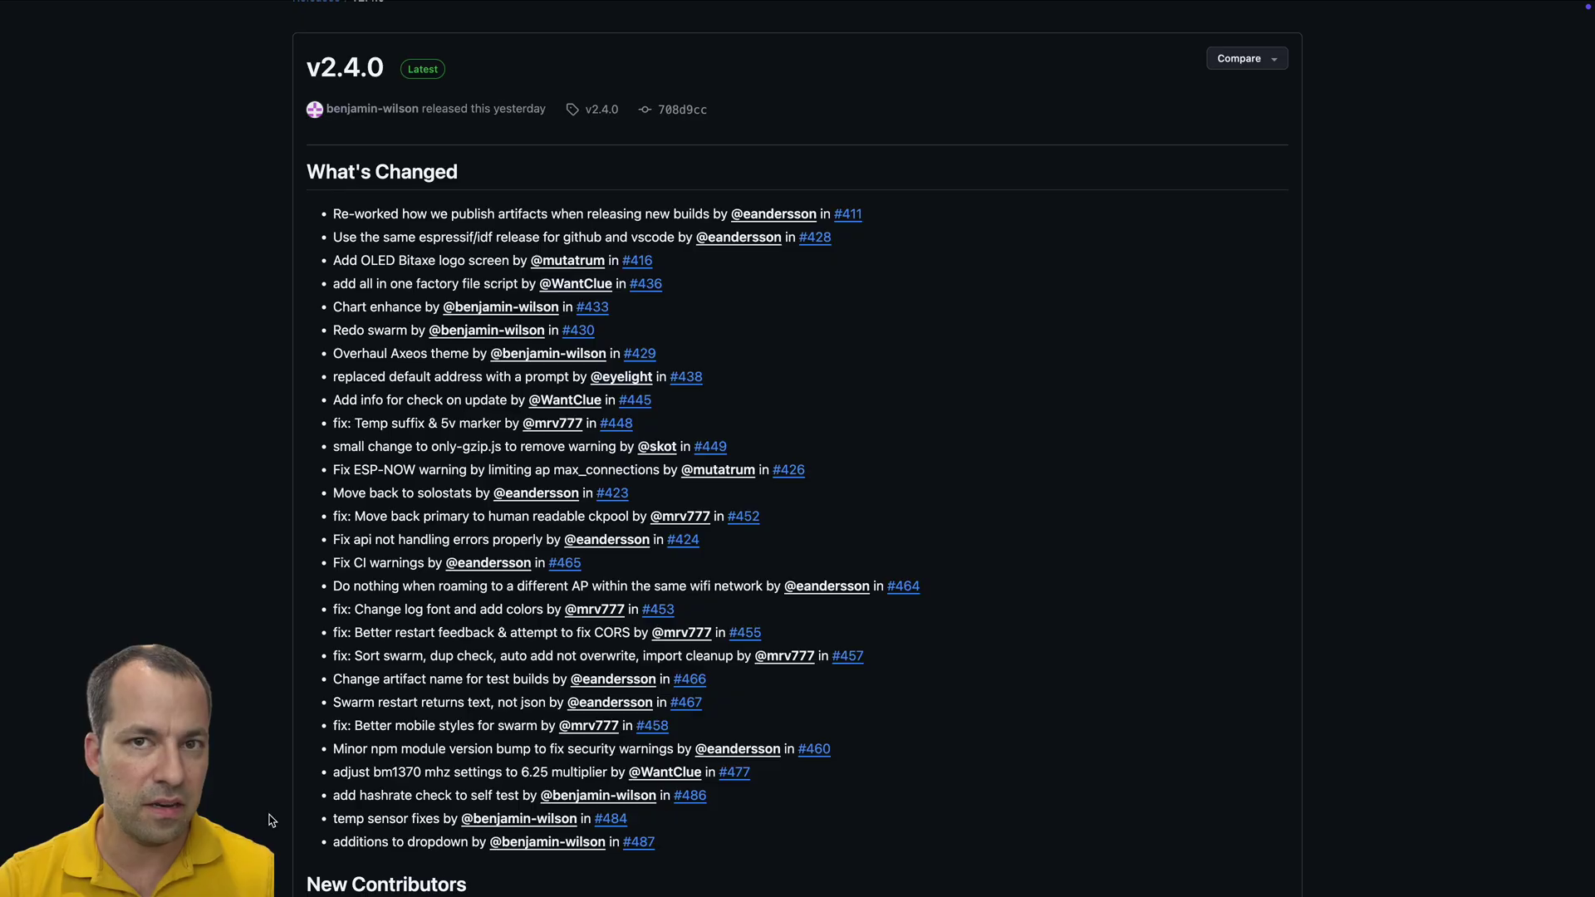
{"action": "left_click_drag", "start_coordinate": [334, 820], "coordinate": [405, 822]}
{"action": "left_click", "coordinate": [406, 823]}
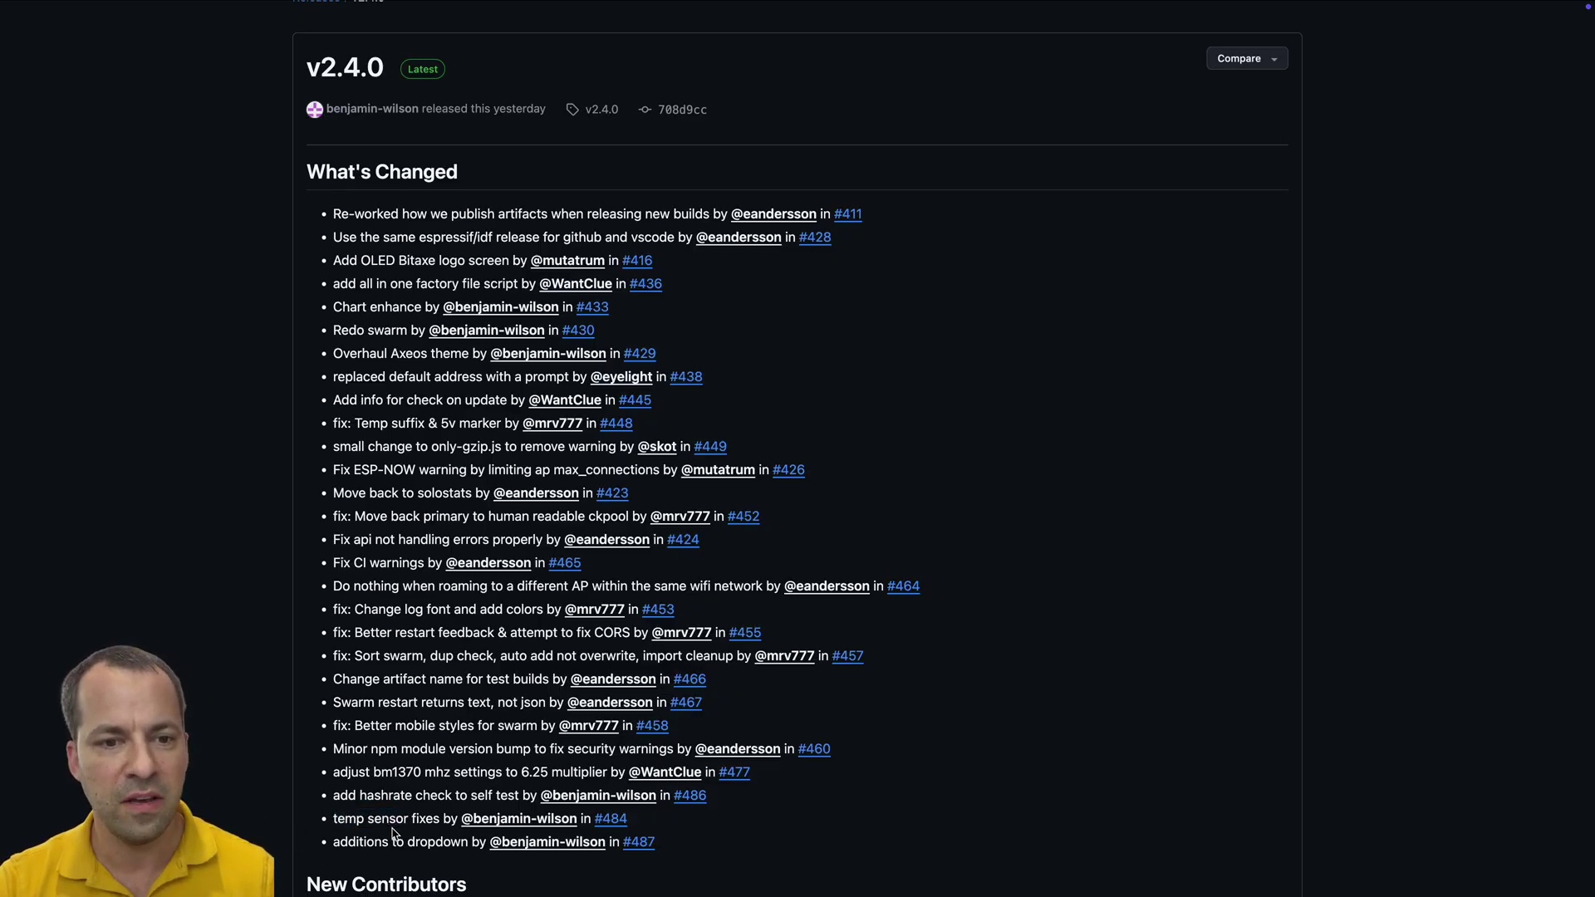
{"action": "double_click", "coordinate": [400, 770]}
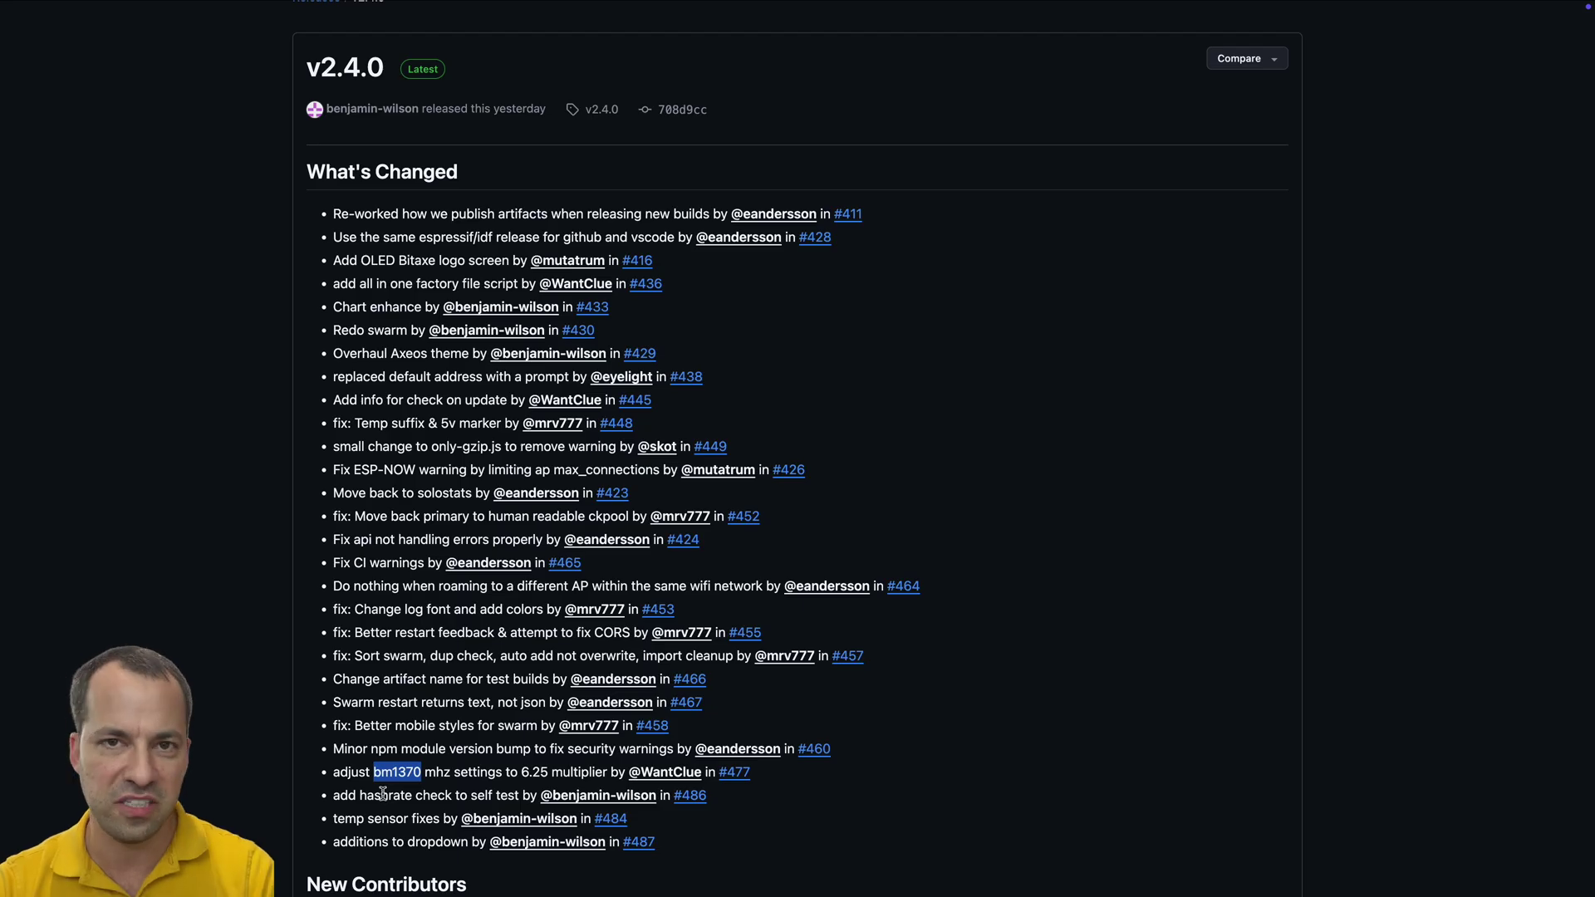
{"action": "left_click", "coordinate": [378, 789]}
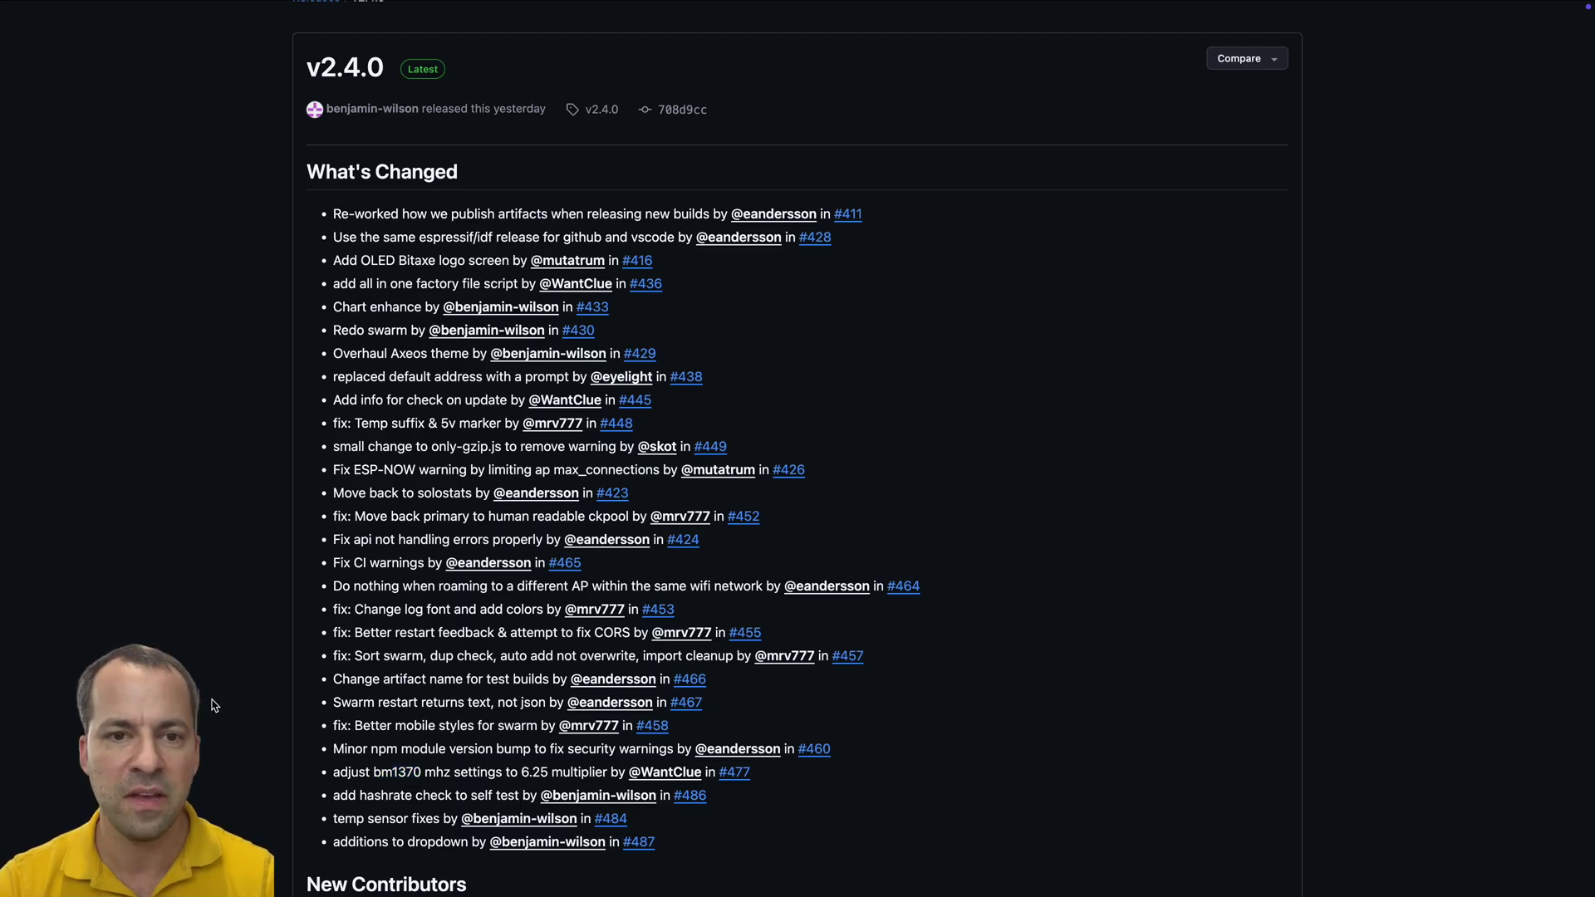
Step: Check the expected hash rate on the dashboards of the miners at 192.168.1.59 and 192.168.1.60
{"action": "mouse_move", "coordinate": [971, 5]}
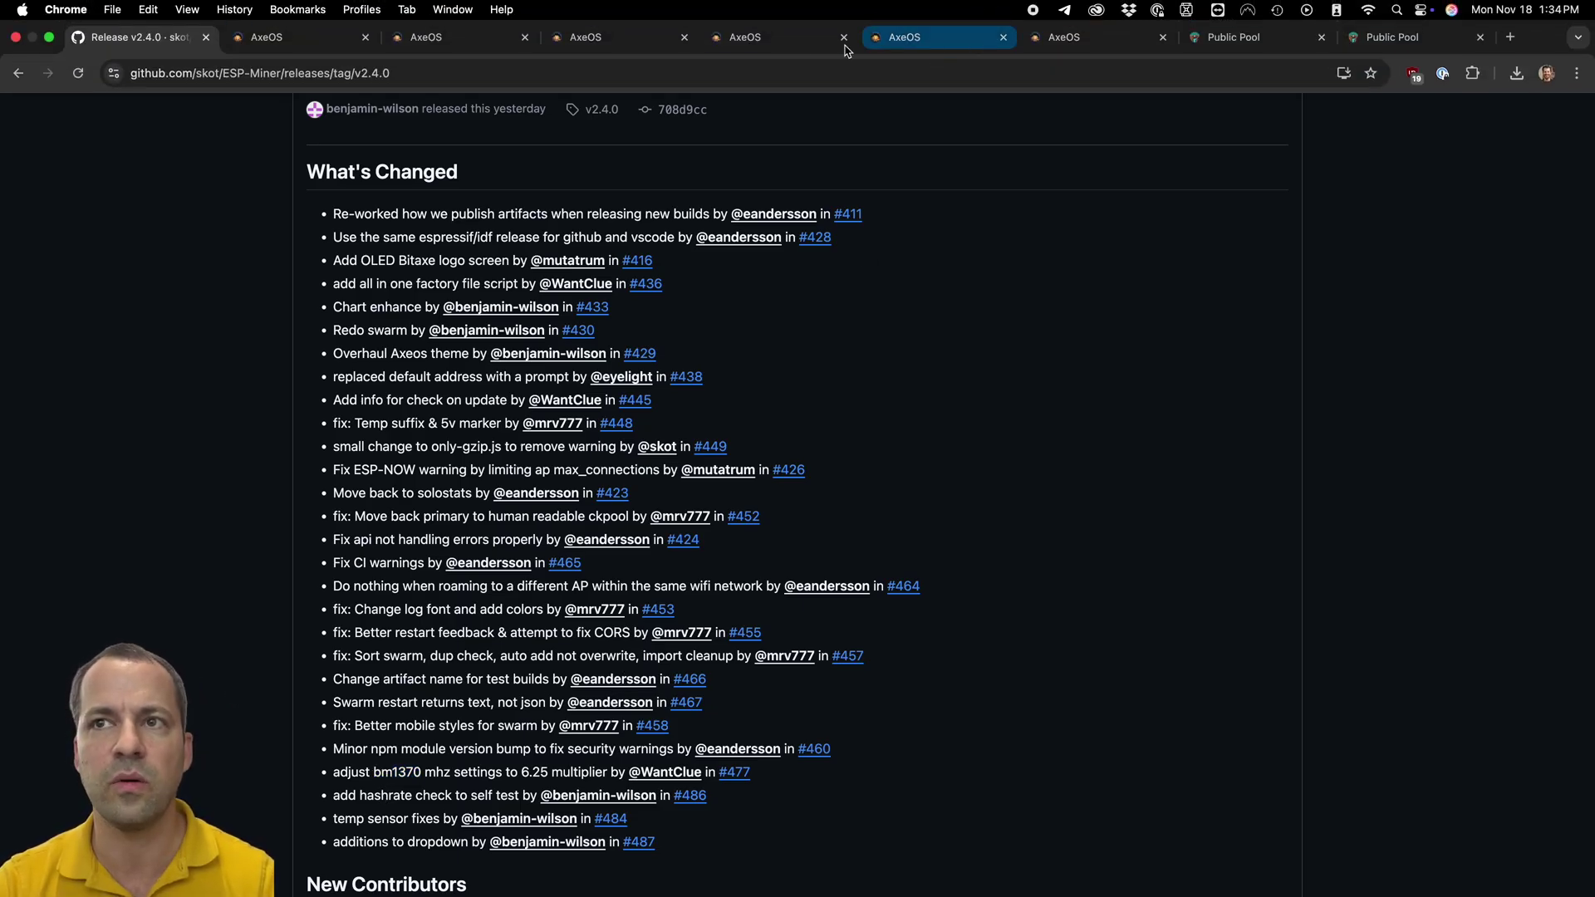
{"action": "left_click", "coordinate": [751, 39]}
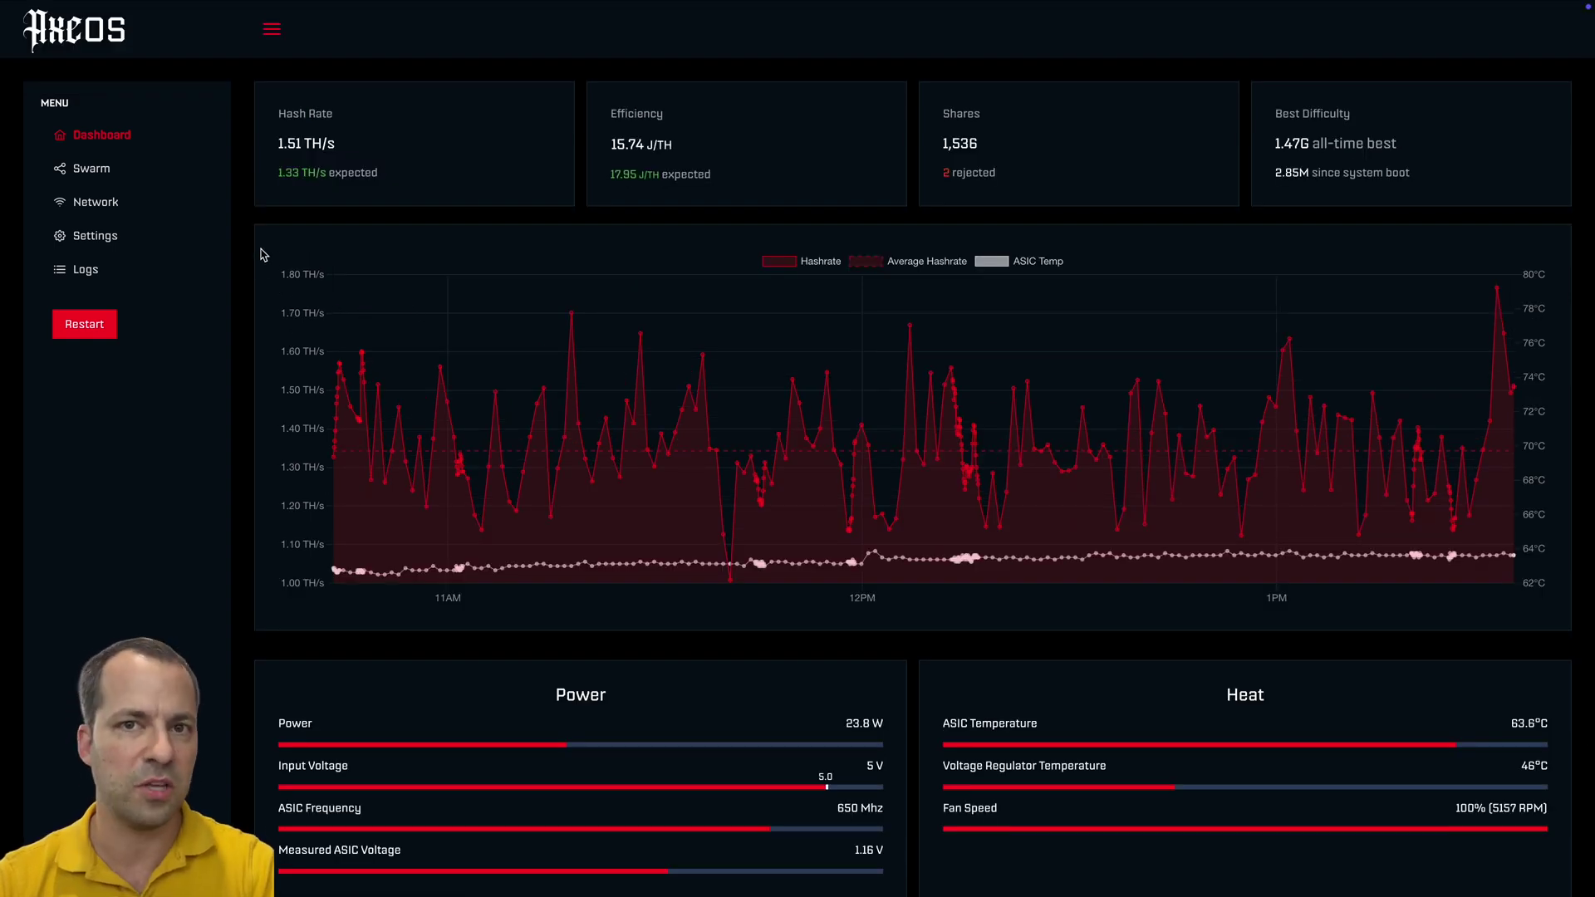
{"action": "double_click", "coordinate": [282, 173]}
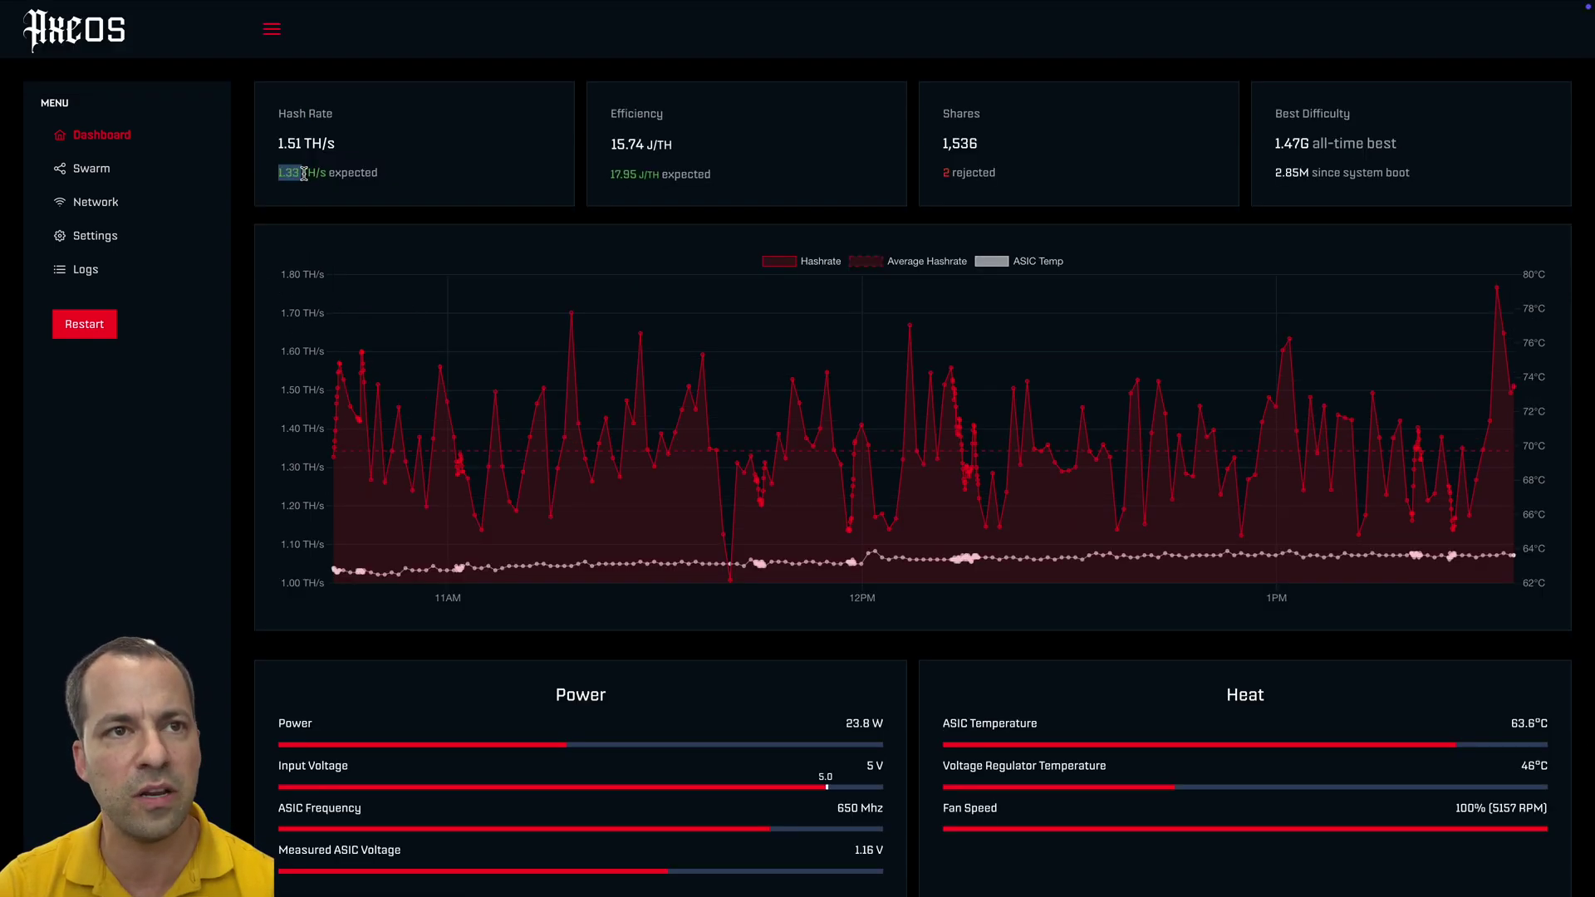
{"action": "left_click", "coordinate": [290, 213]}
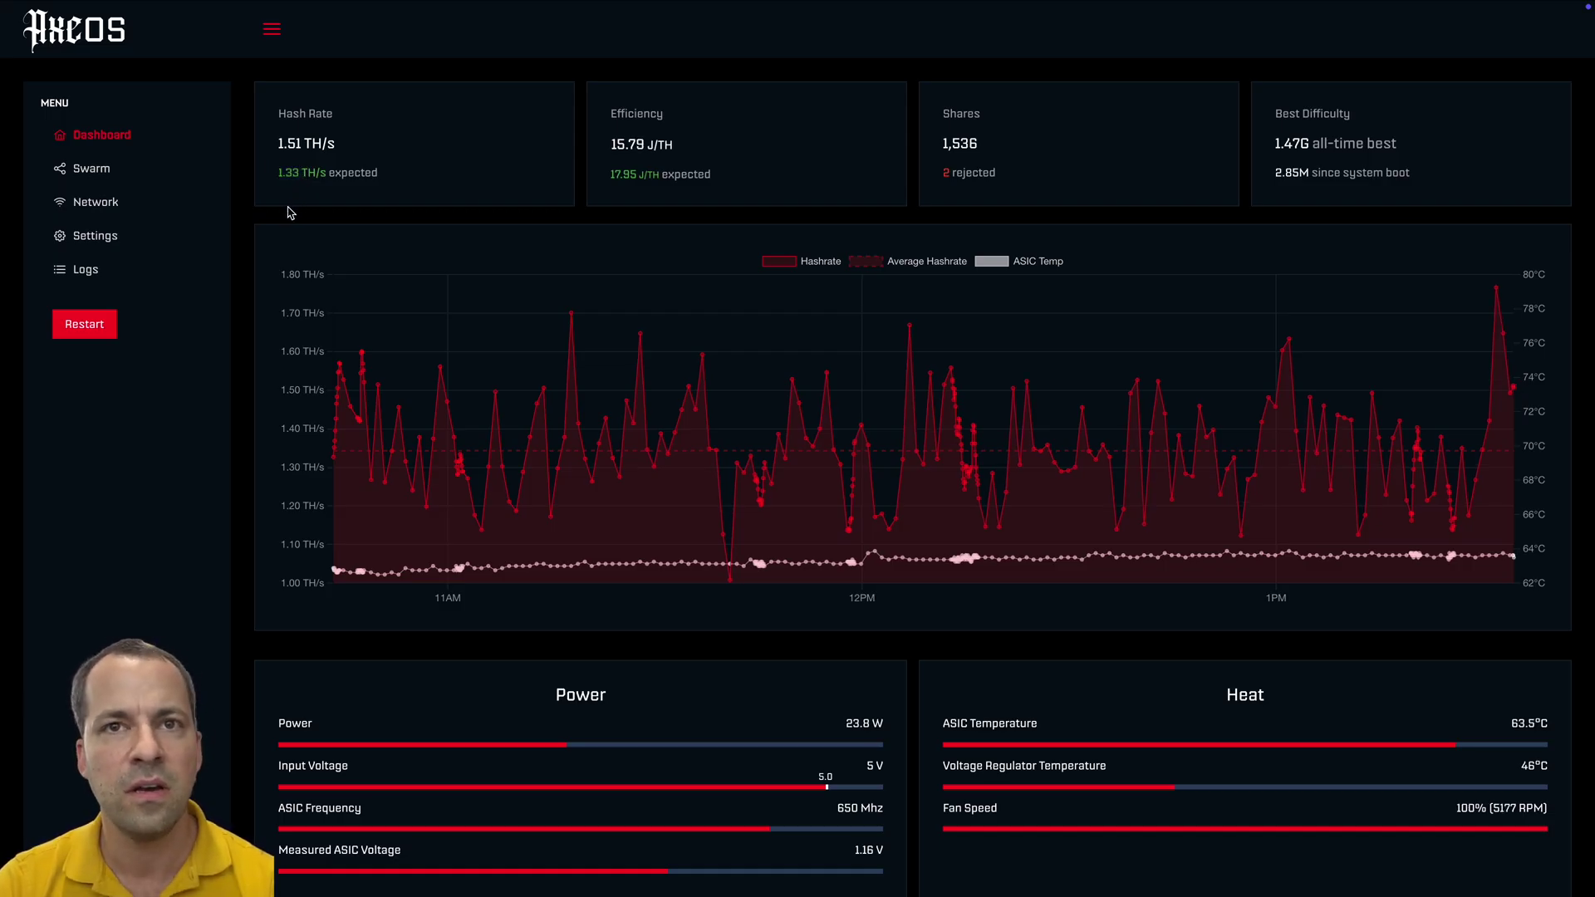
{"action": "left_click", "coordinate": [955, 37]}
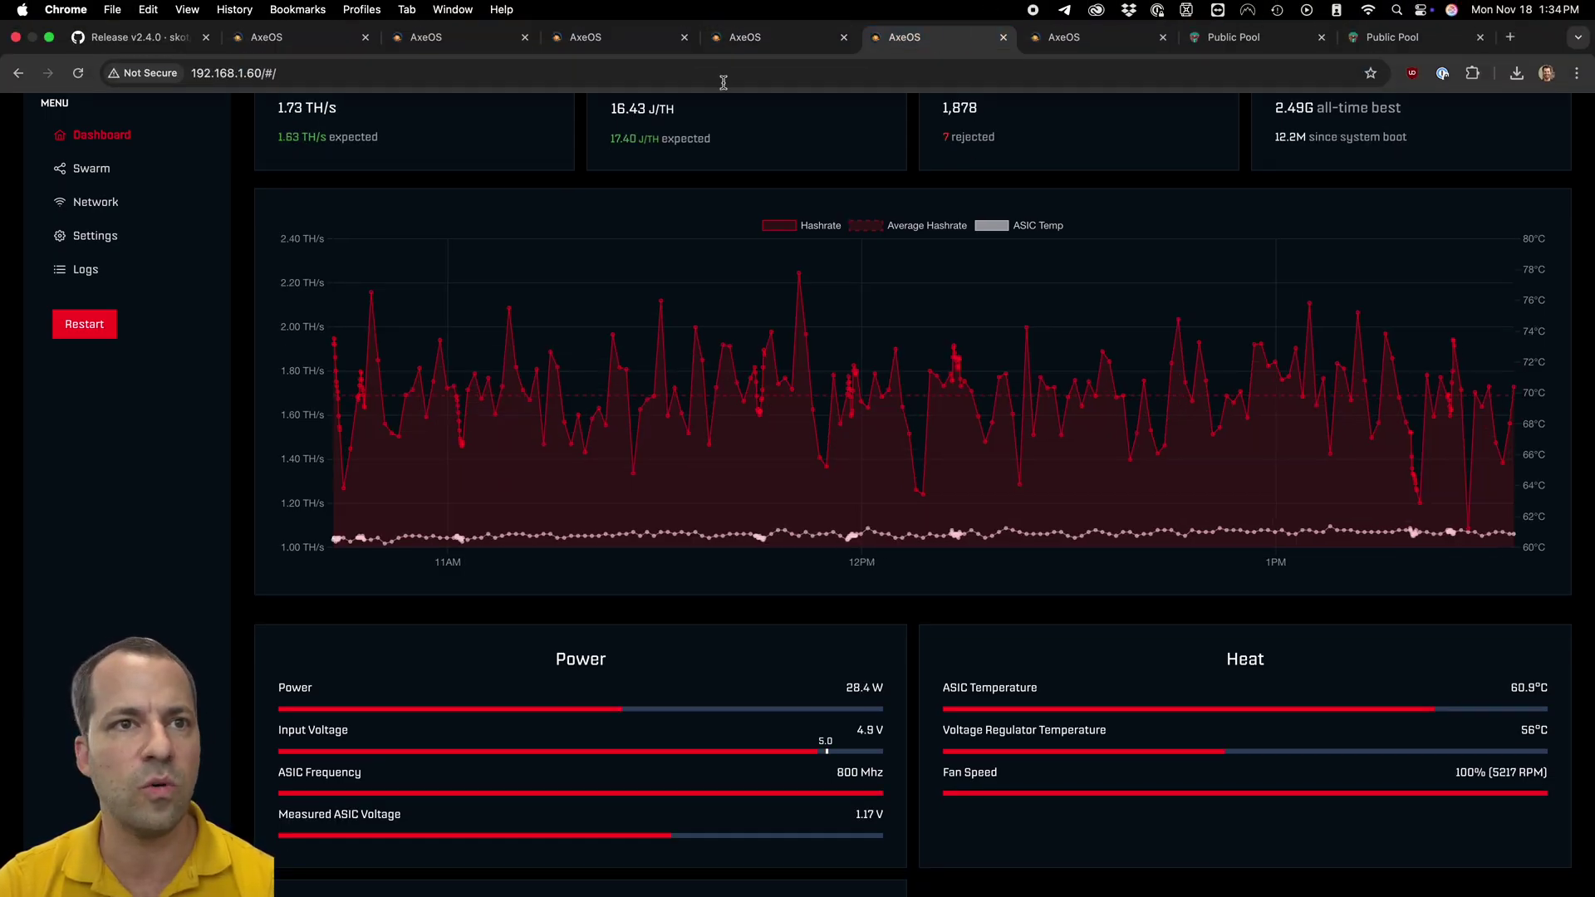
{"action": "left_click_drag", "start_coordinate": [277, 174], "coordinate": [290, 177]}
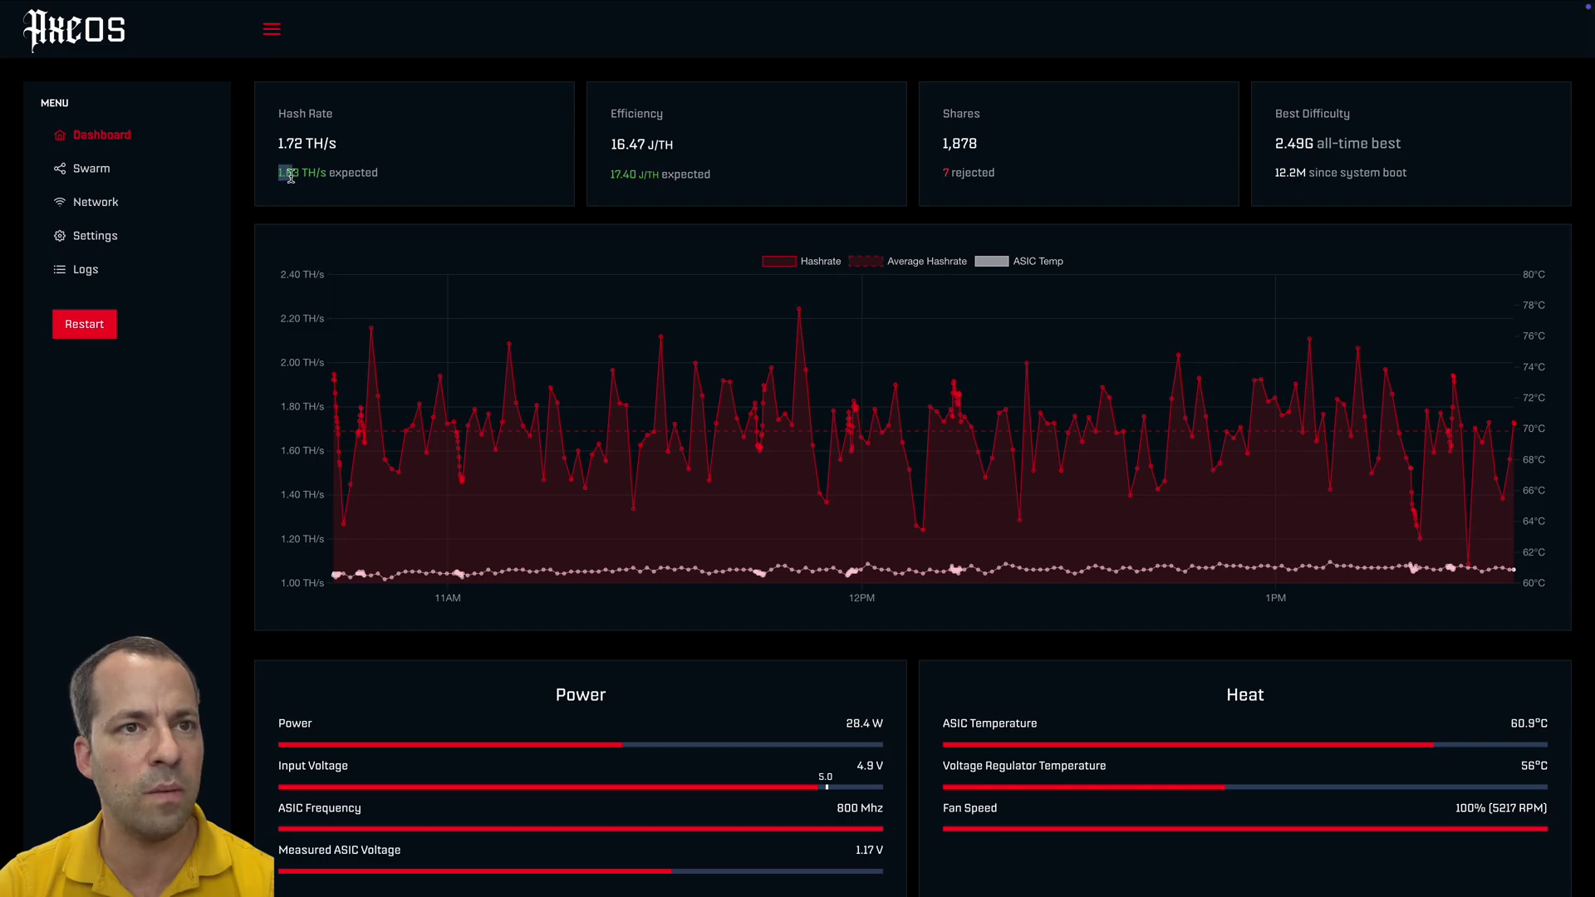
{"action": "left_click", "coordinate": [304, 201]}
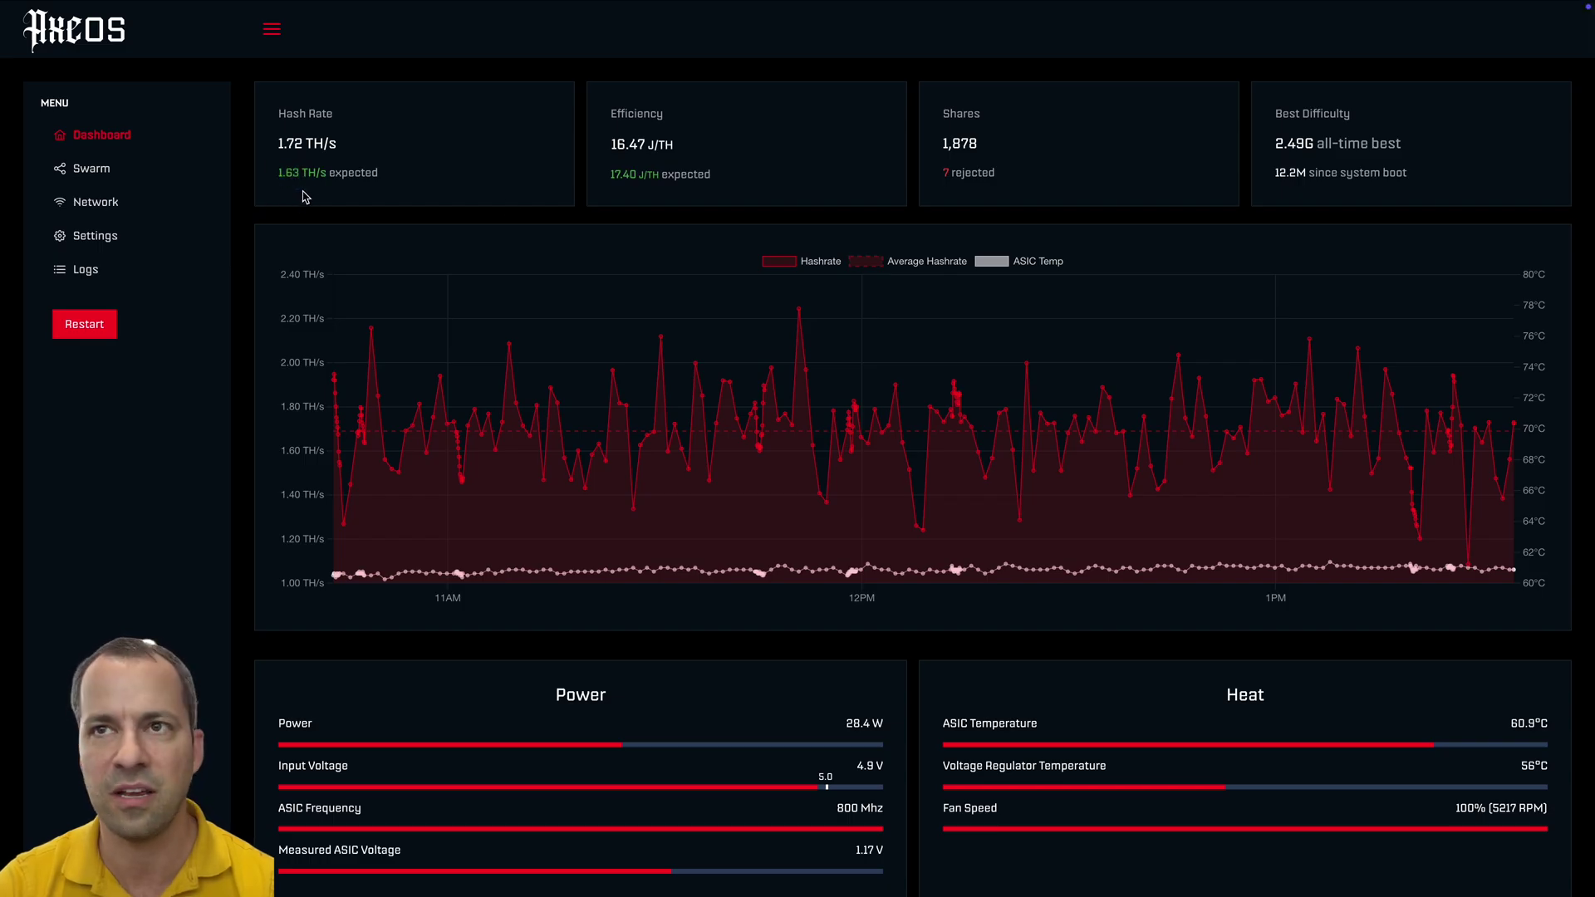
Step: Examine the expected hash rate, ASIC temperature and voltage regulator temperature on the dashboard of the miner at 192.168.1.61
{"action": "left_click", "coordinate": [1080, 23]}
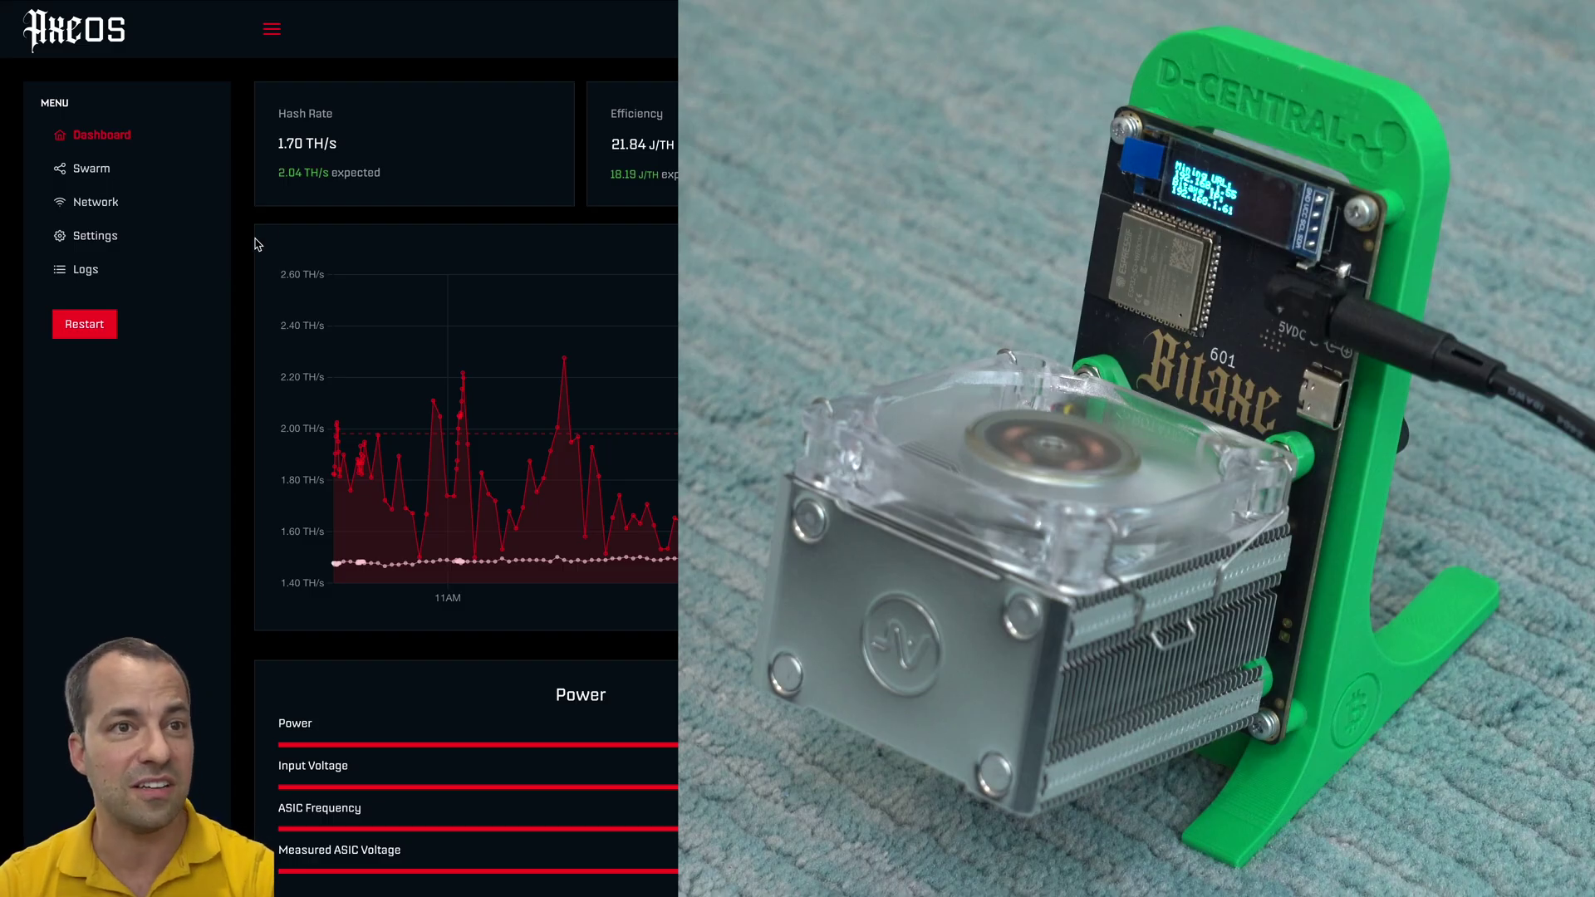
{"action": "left_click_drag", "start_coordinate": [280, 182], "coordinate": [331, 188]}
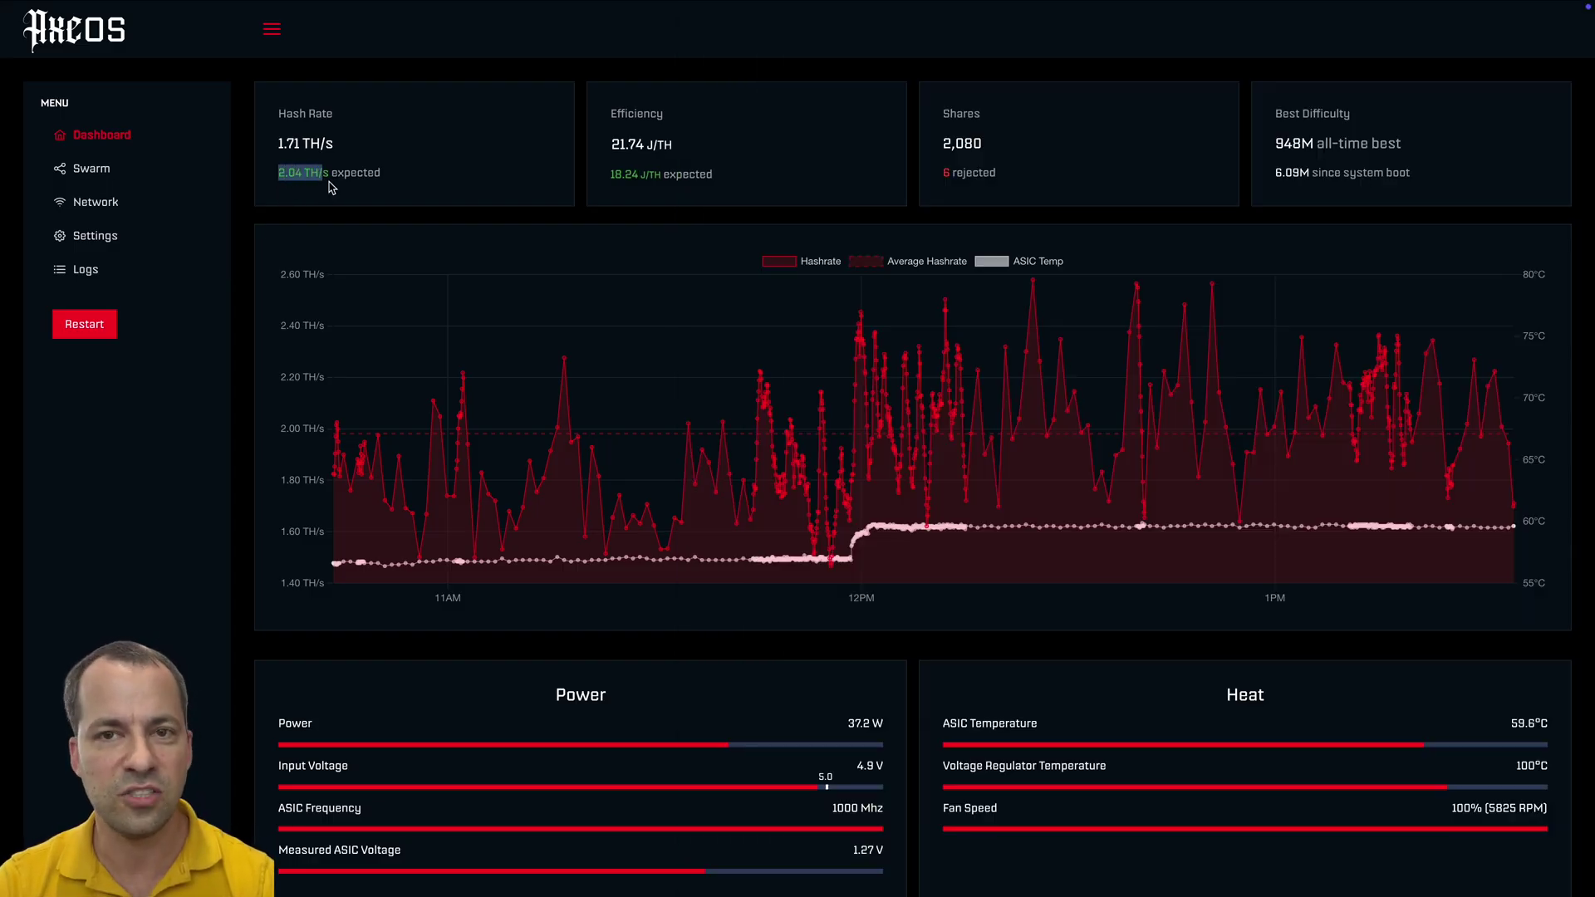
{"action": "left_click", "coordinate": [470, 231]}
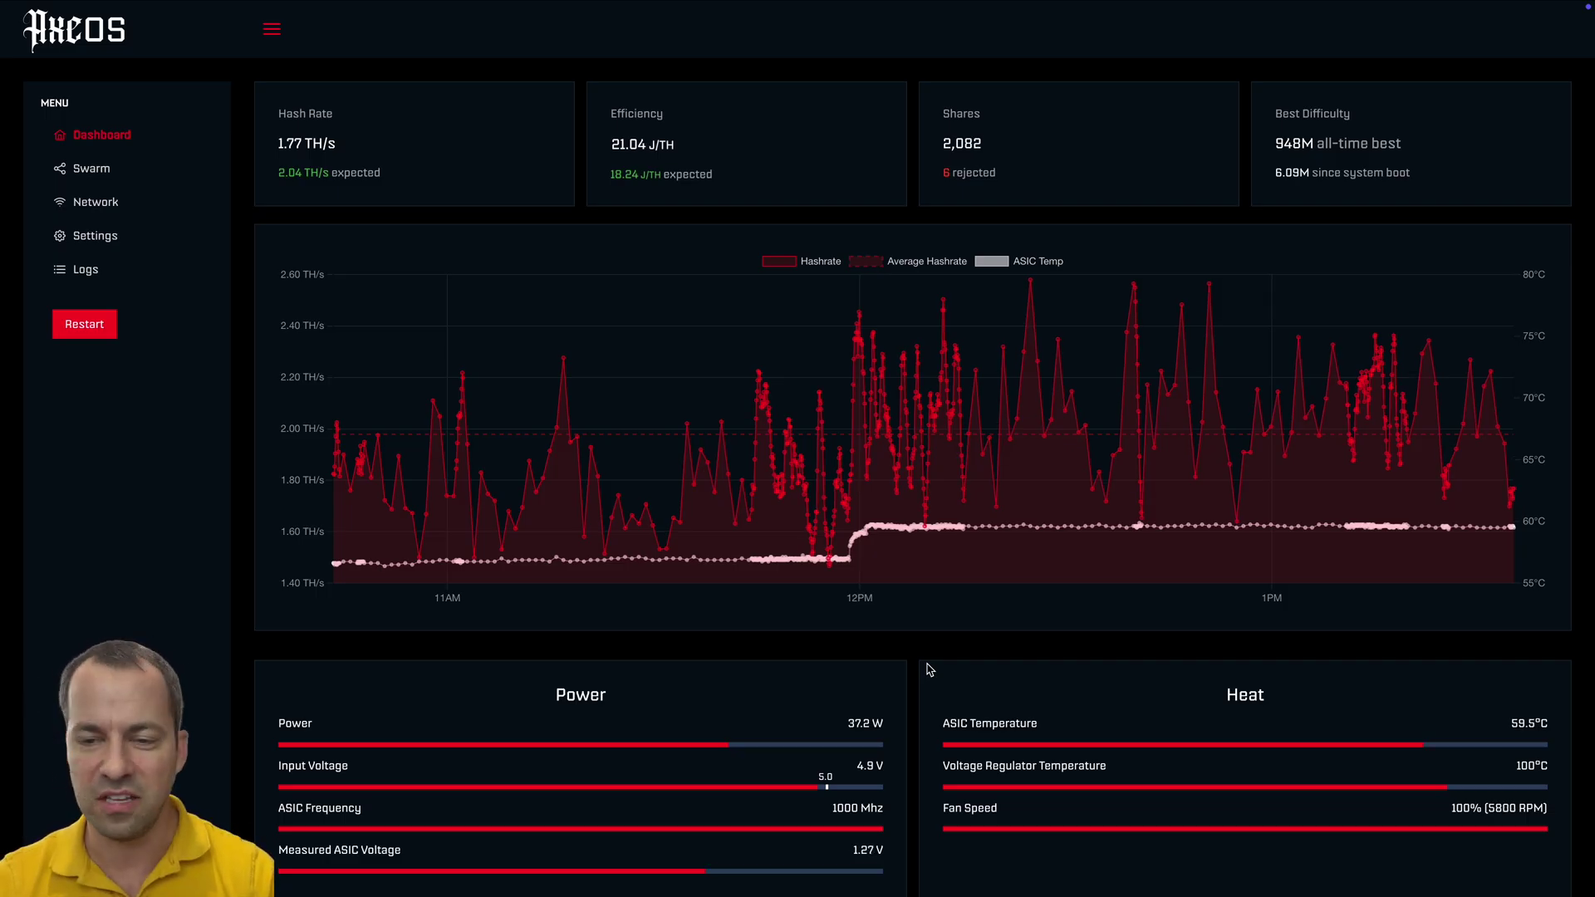
{"action": "left_click_drag", "start_coordinate": [941, 724], "coordinate": [966, 724]}
{"action": "left_click", "coordinate": [968, 723]}
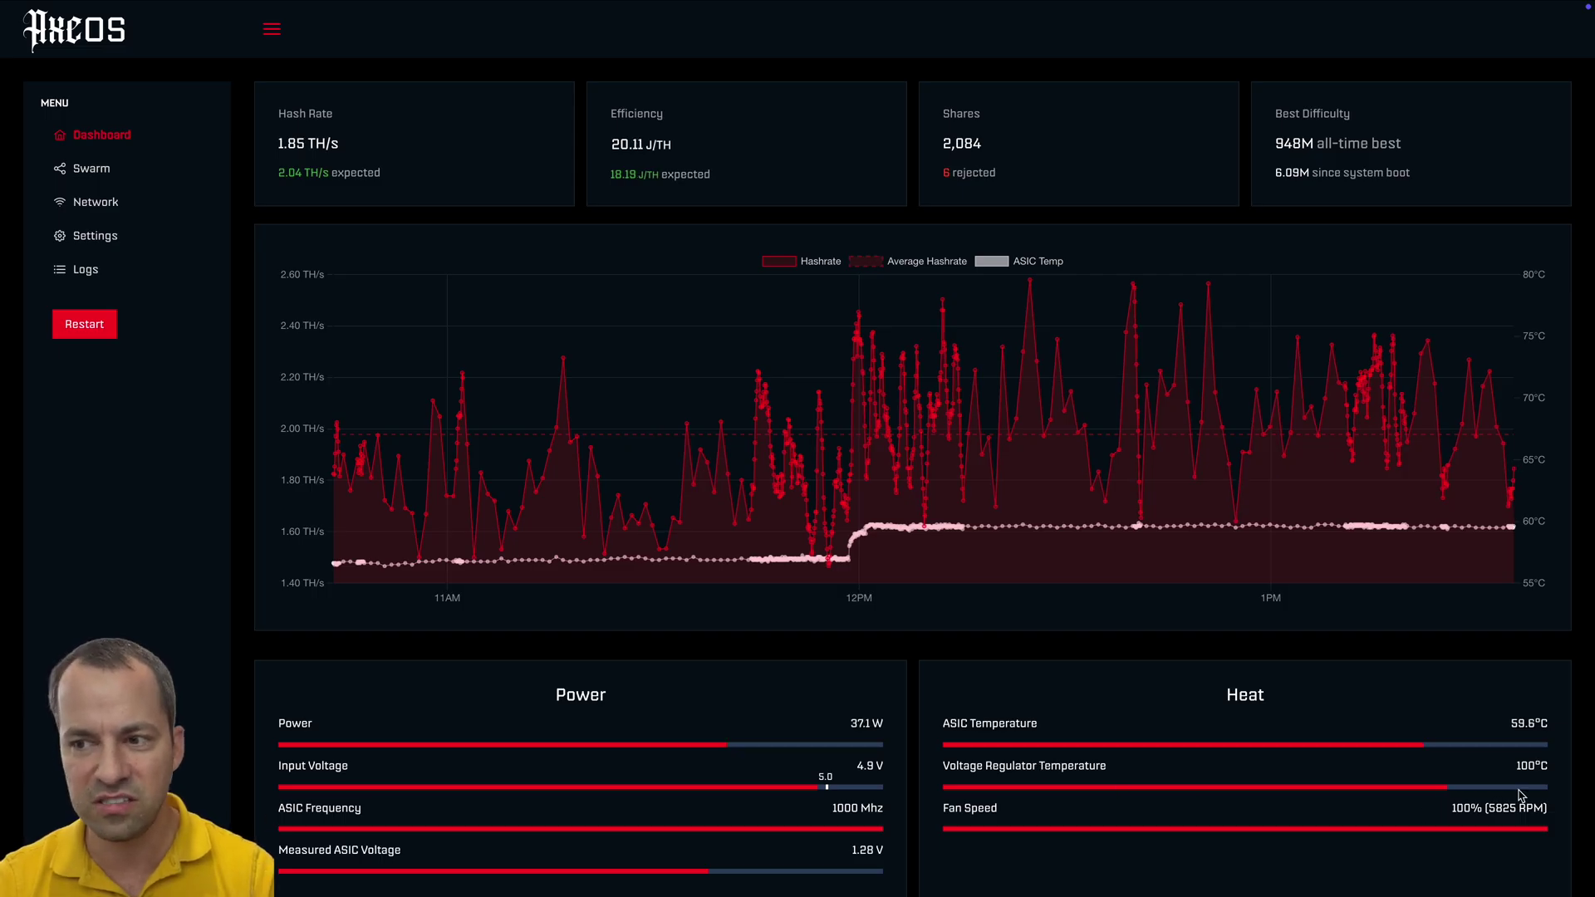
{"action": "left_click_drag", "start_coordinate": [1517, 767], "coordinate": [1533, 769]}
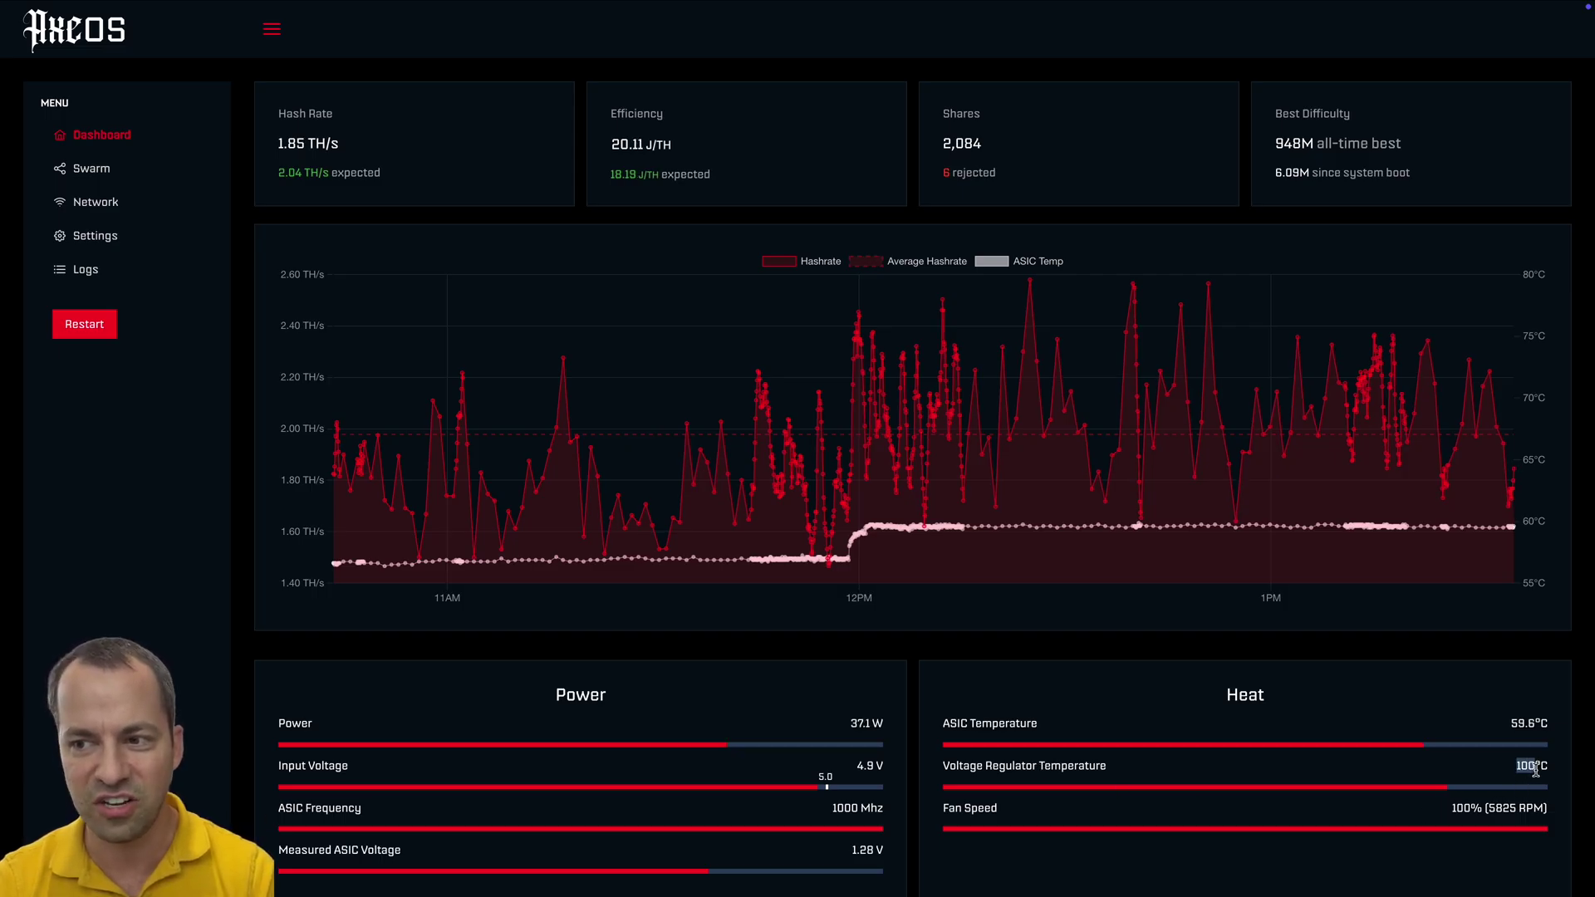
{"action": "left_click", "coordinate": [1509, 779]}
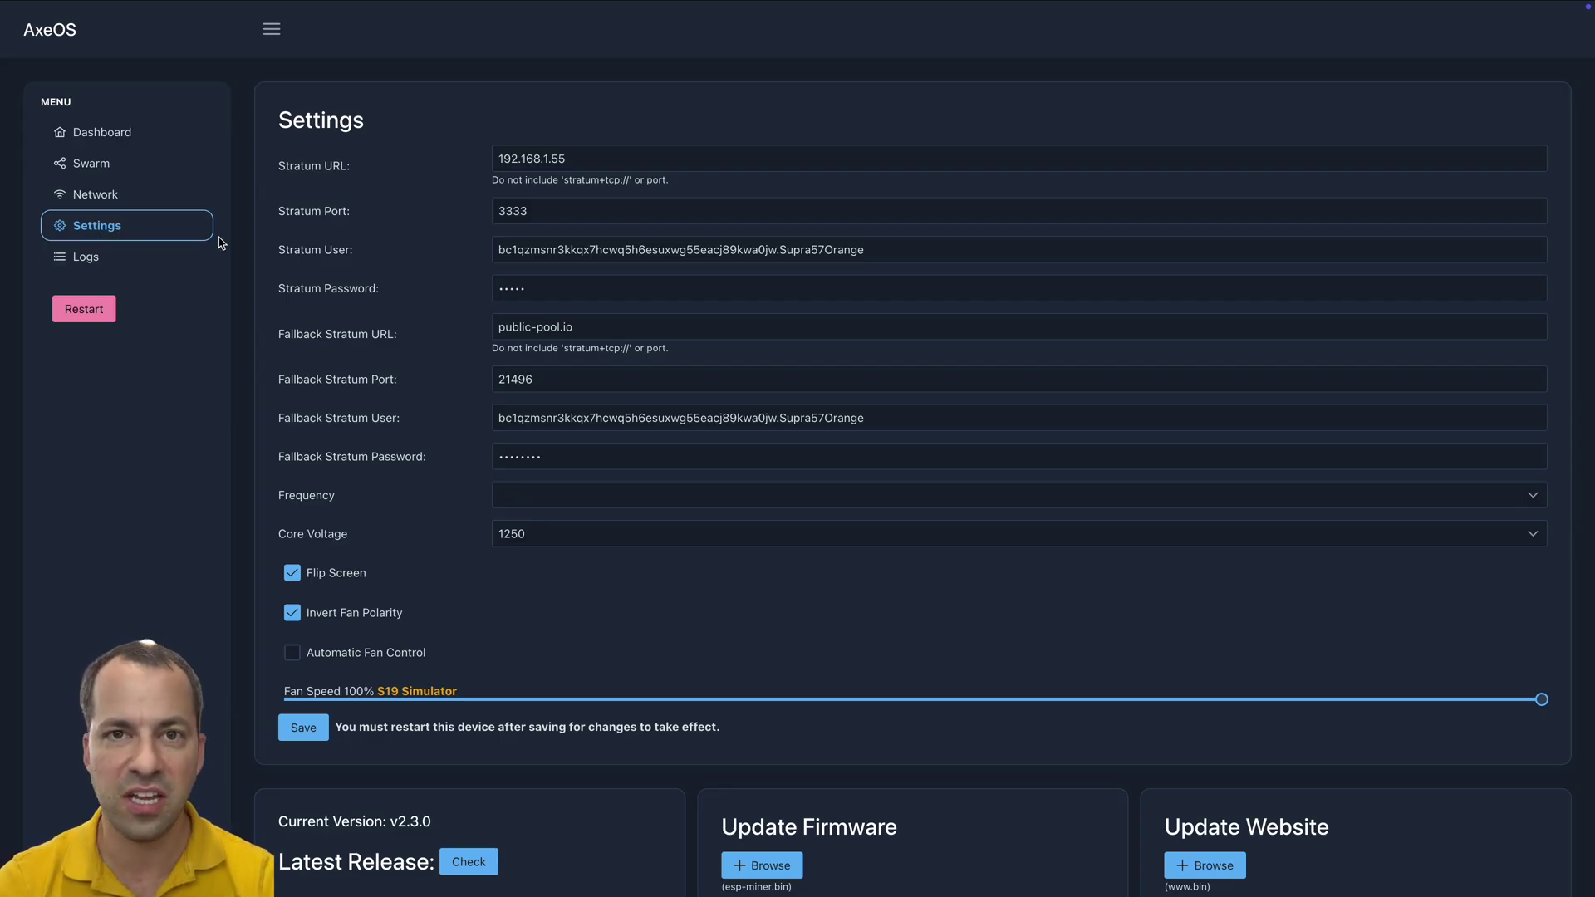
Step: Check for the latest firmware release in the settings of the Supra57Orange miner and bring its download links into view
{"action": "scroll", "coordinate": [240, 301], "scroll_direction": "down", "scroll_amount": 1}
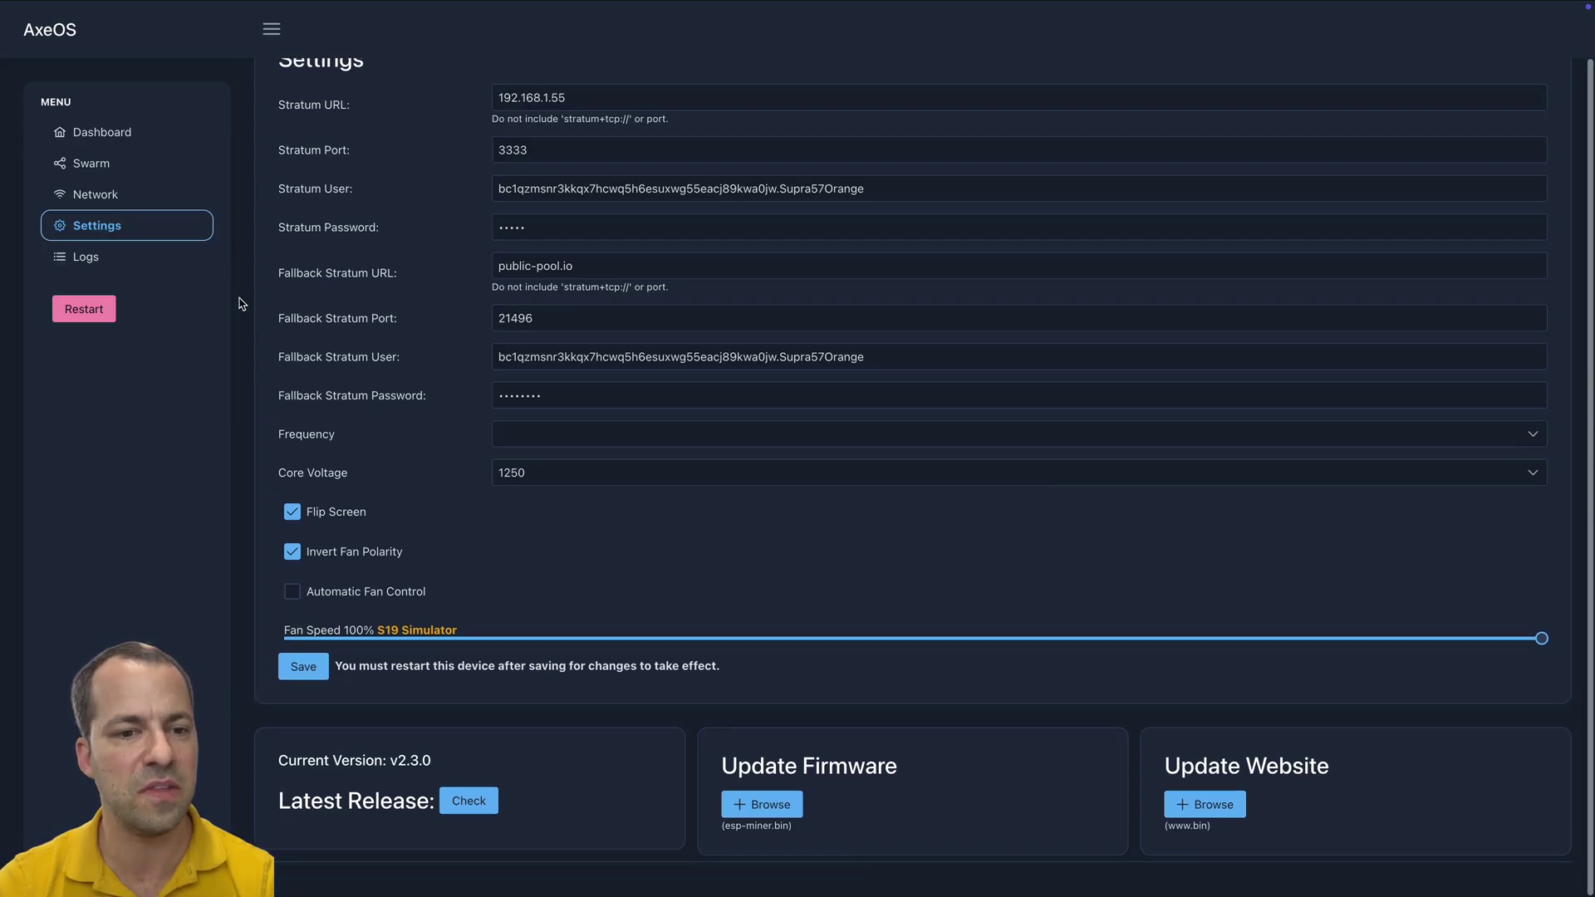
{"action": "left_click", "coordinate": [471, 803]}
{"action": "scroll", "coordinate": [470, 789], "scroll_direction": "down", "scroll_amount": 1}
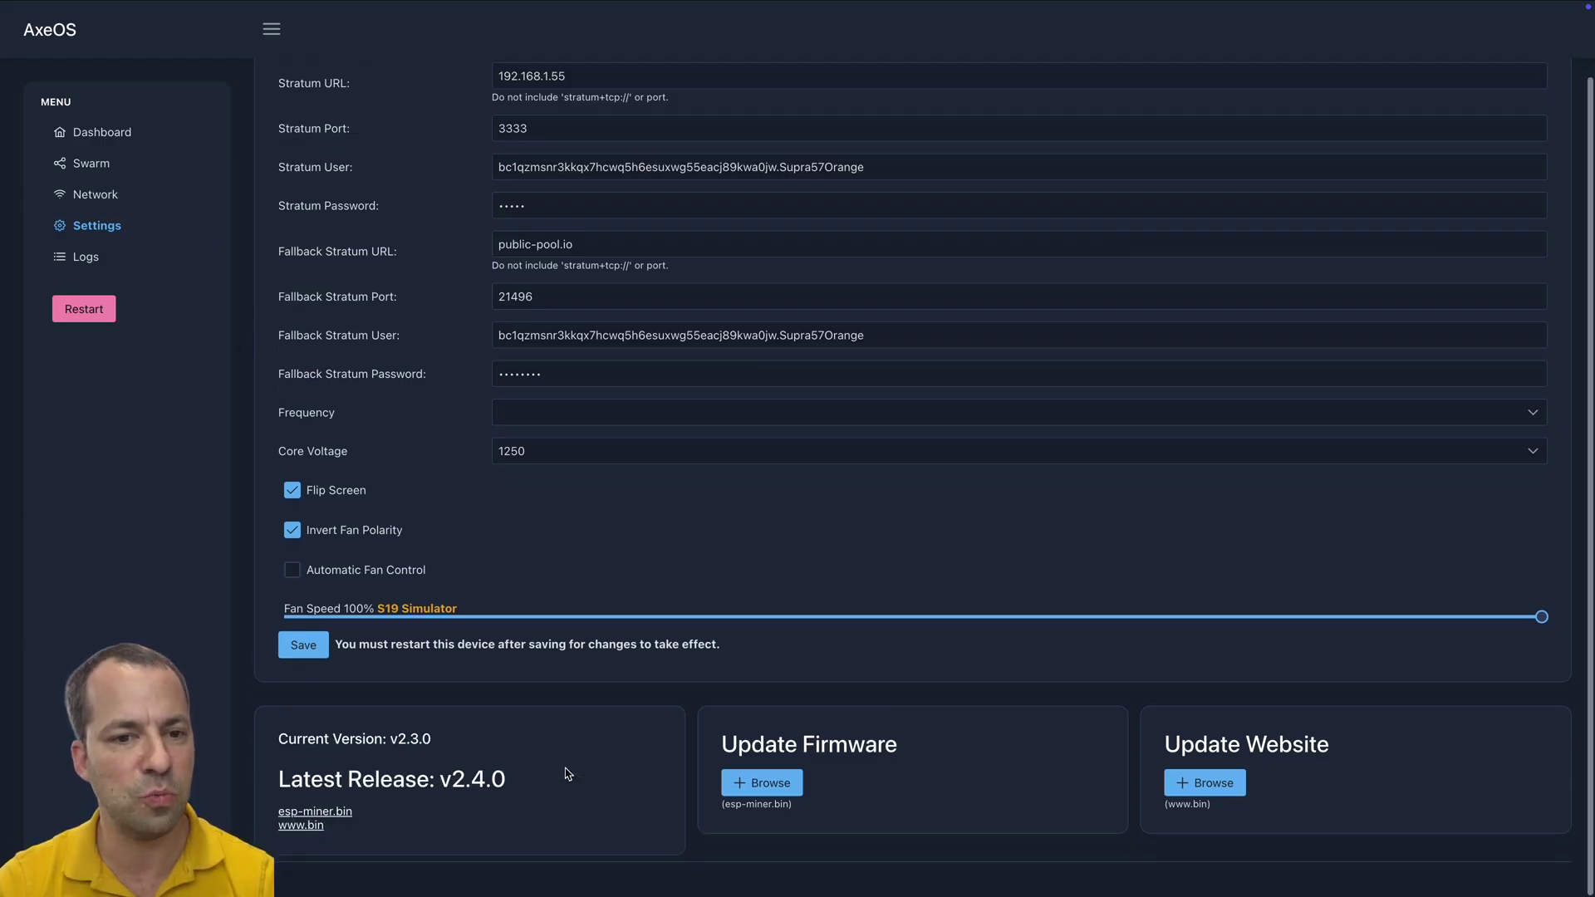